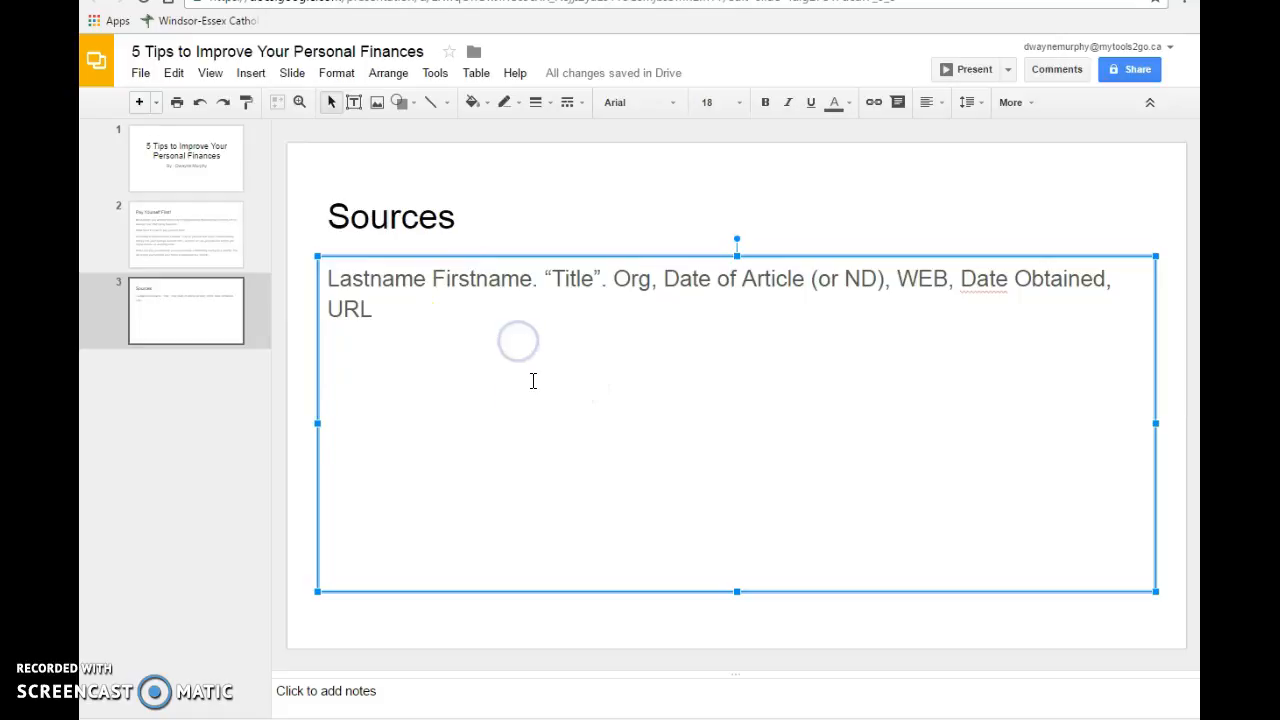
- Underline the italic quotation on the Pay Yourself First! slide, from its opening quotation mark through its closing one
text(.)
click(190, 234)
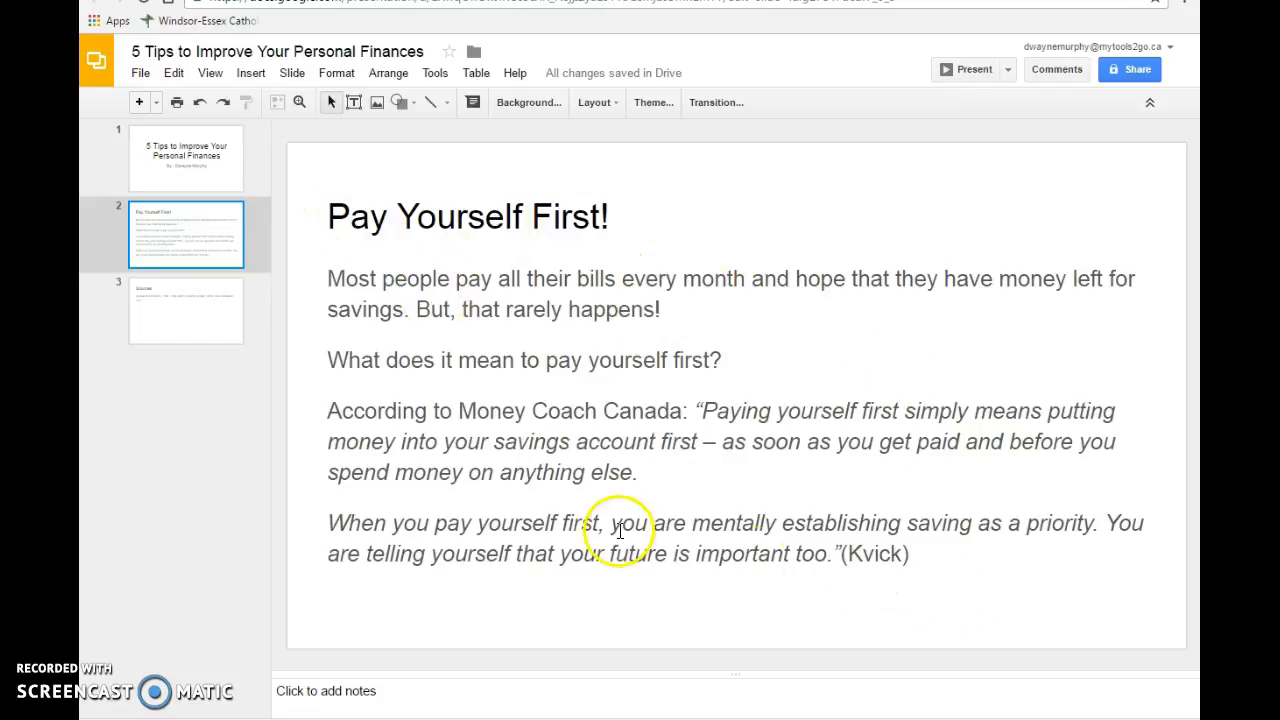
drag(838, 556, 697, 410)
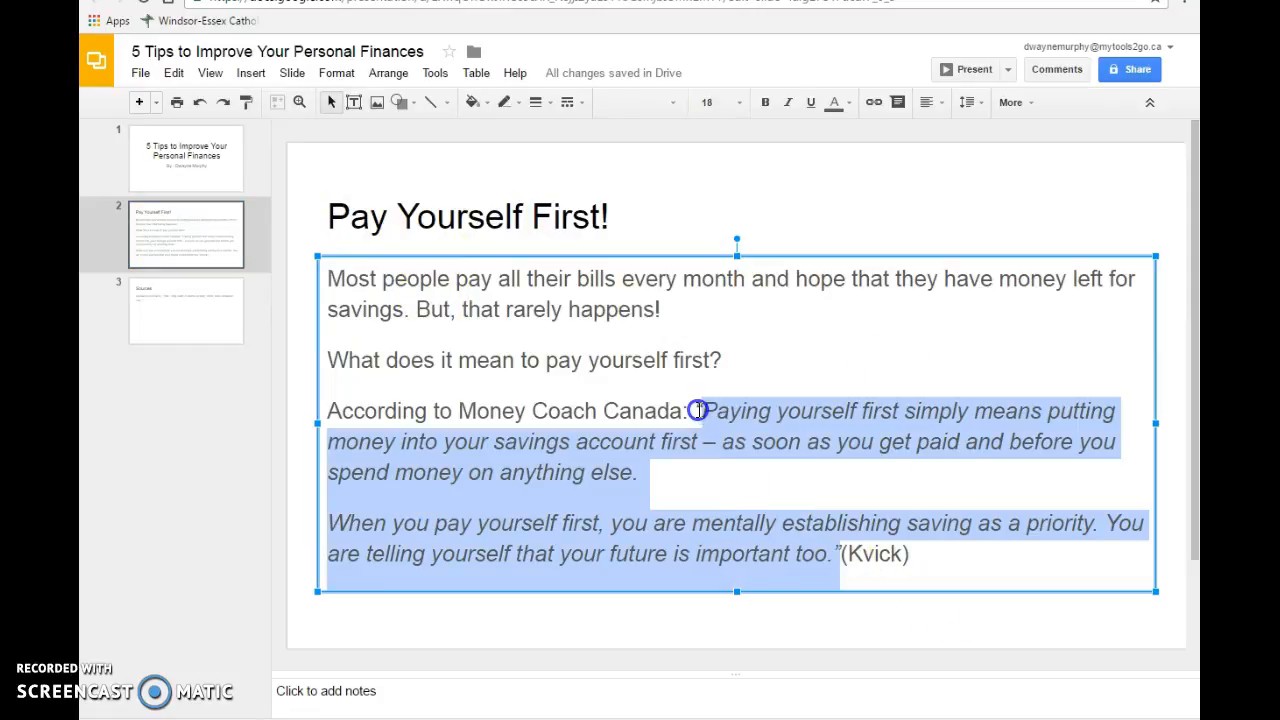
click(791, 567)
drag(846, 555, 690, 398)
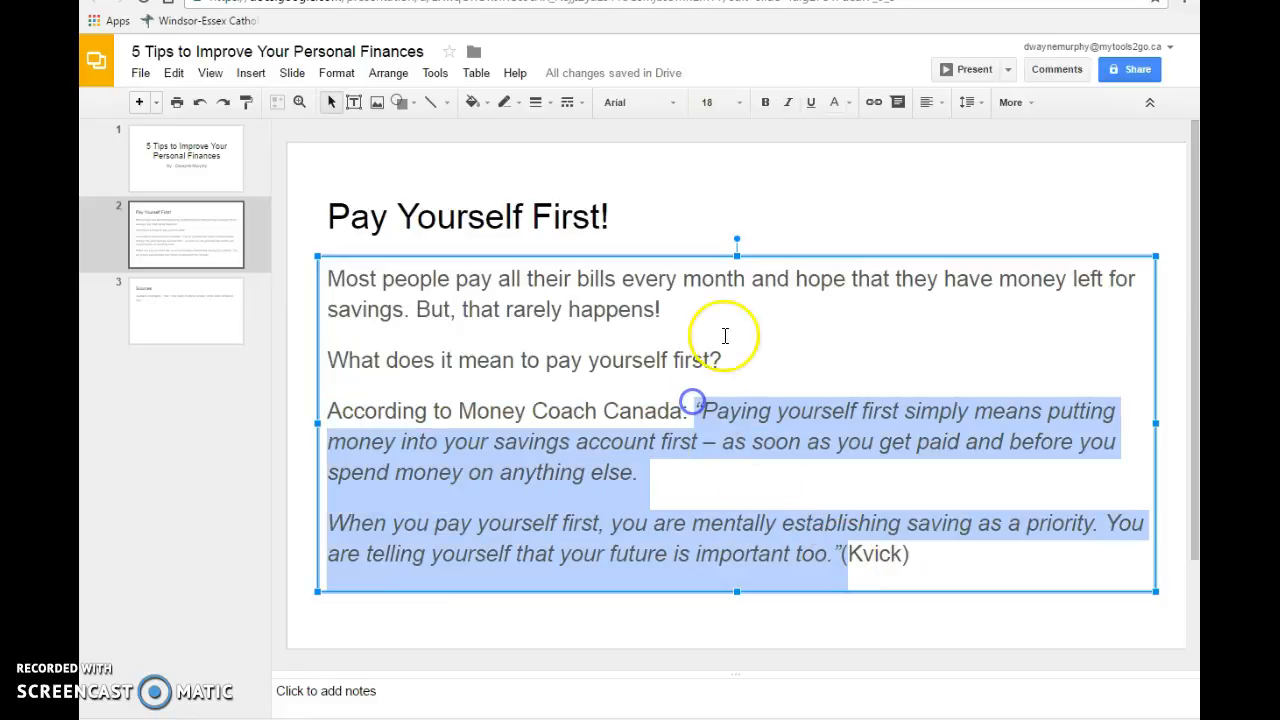
click(810, 102)
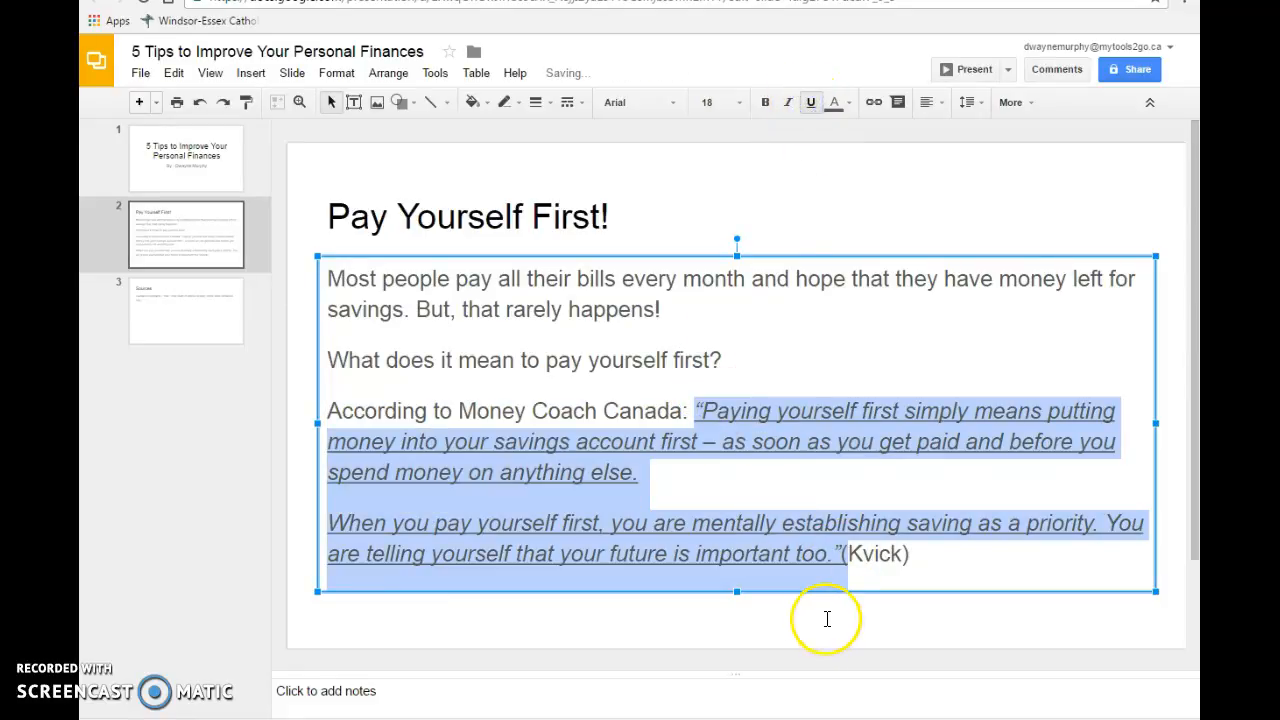
- Switch to the Money Coaches Canada article and copy the author's name from its byline
click(650, 1)
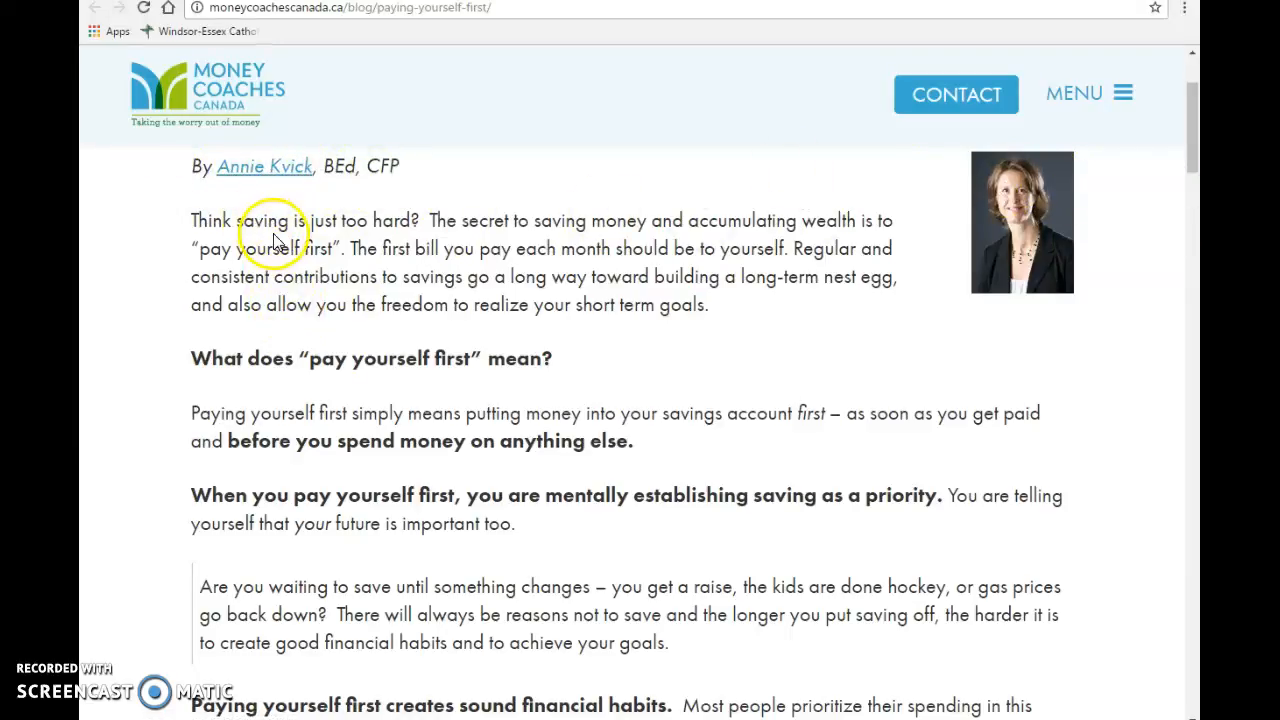
scroll(275, 230, up, 3)
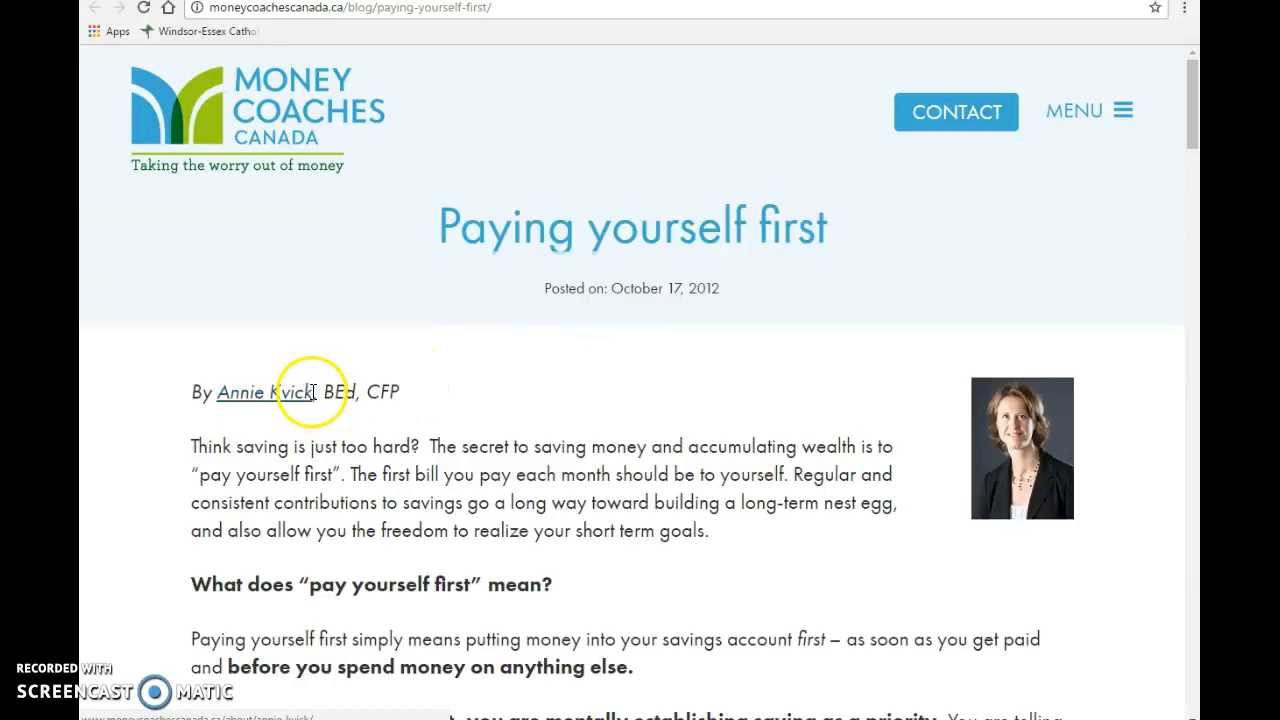
drag(308, 388, 268, 392)
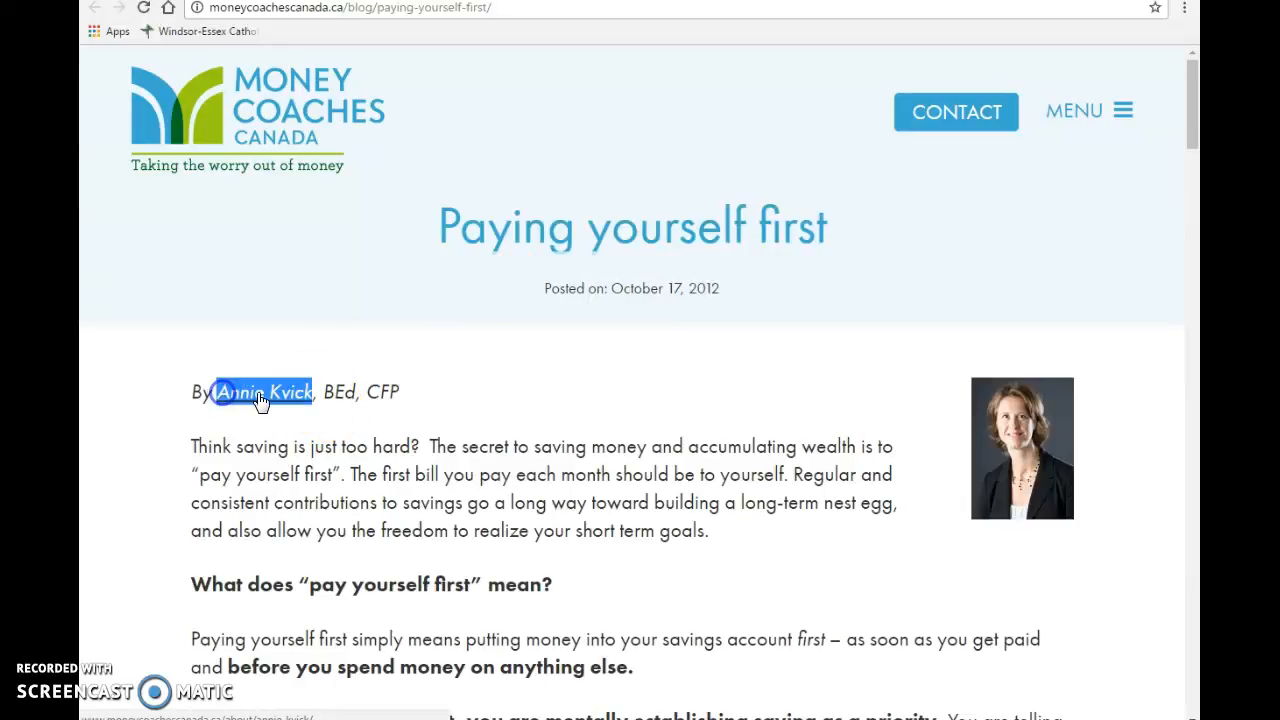
right_click(259, 397)
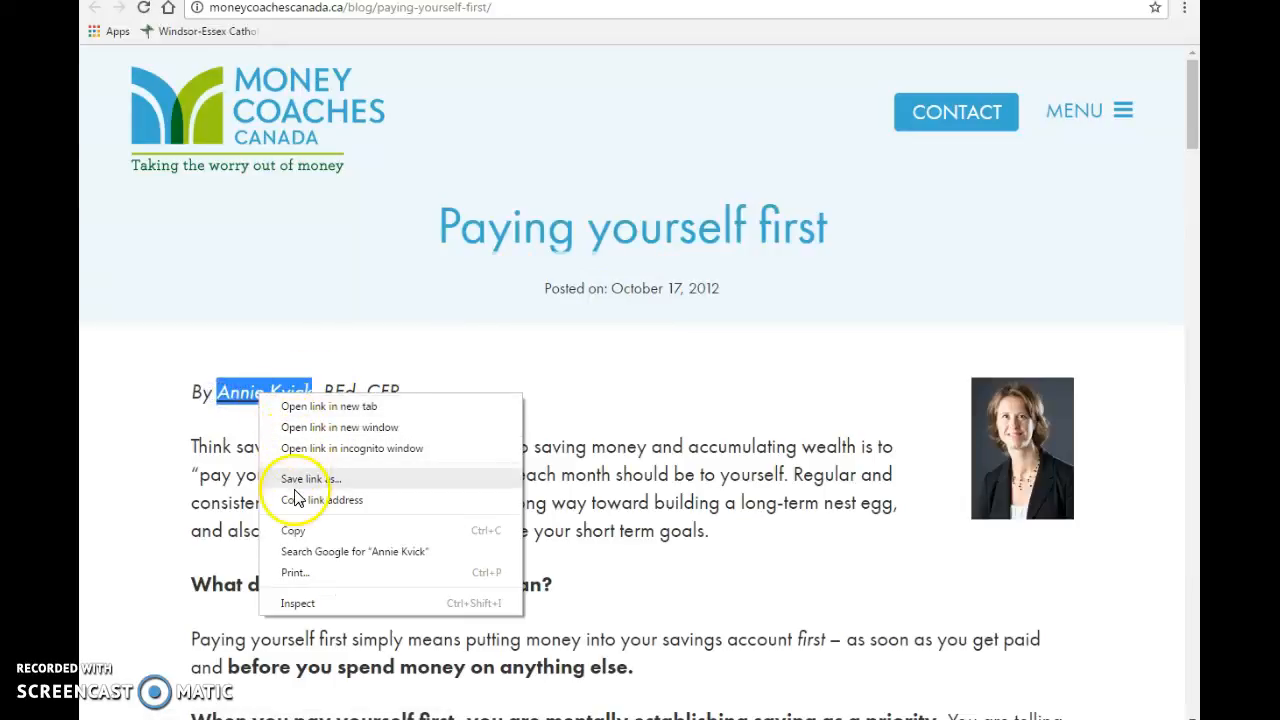
click(297, 532)
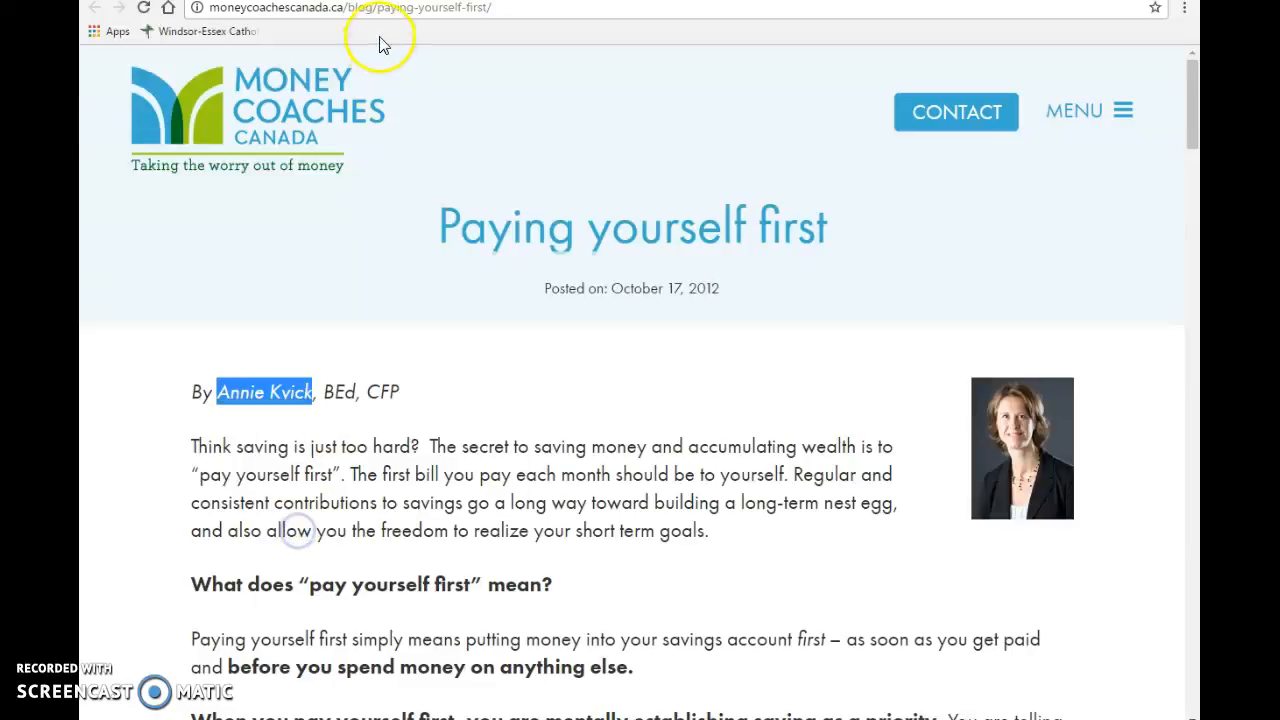
- Paste the author's name on a new line below the citation template on the Sources slide
click(358, 5)
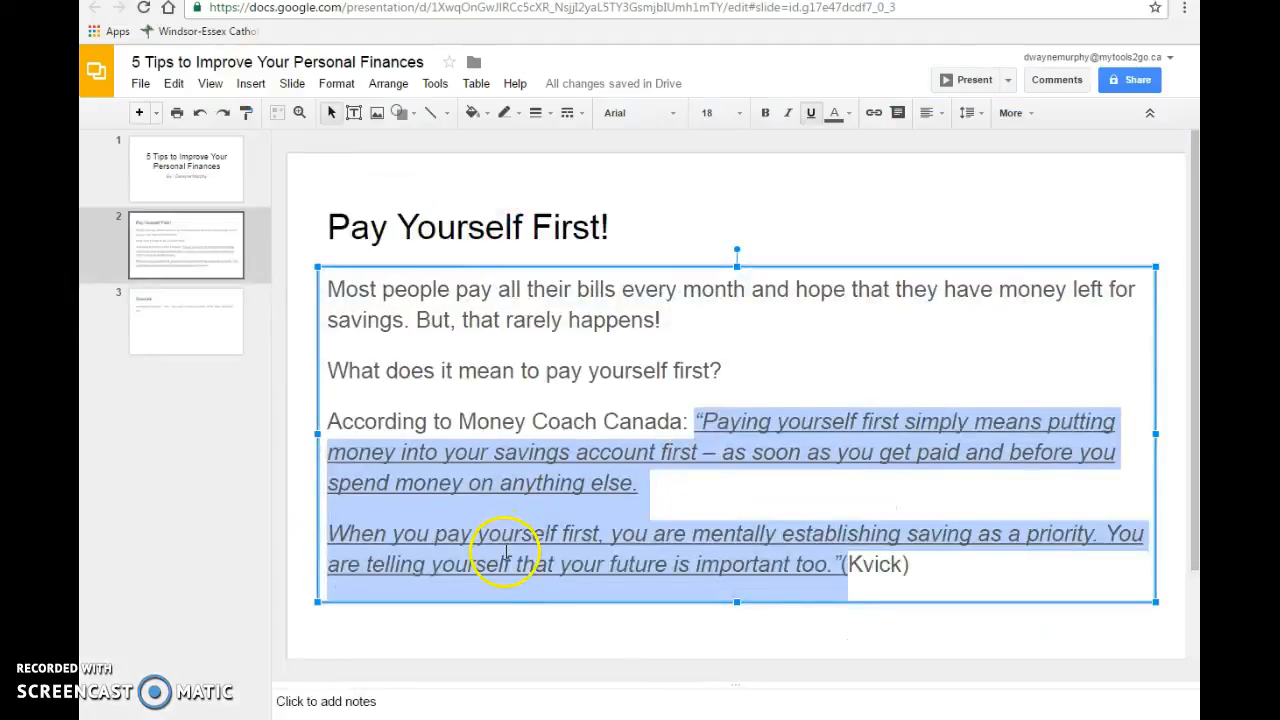
click(200, 330)
click(400, 320)
key(Return)
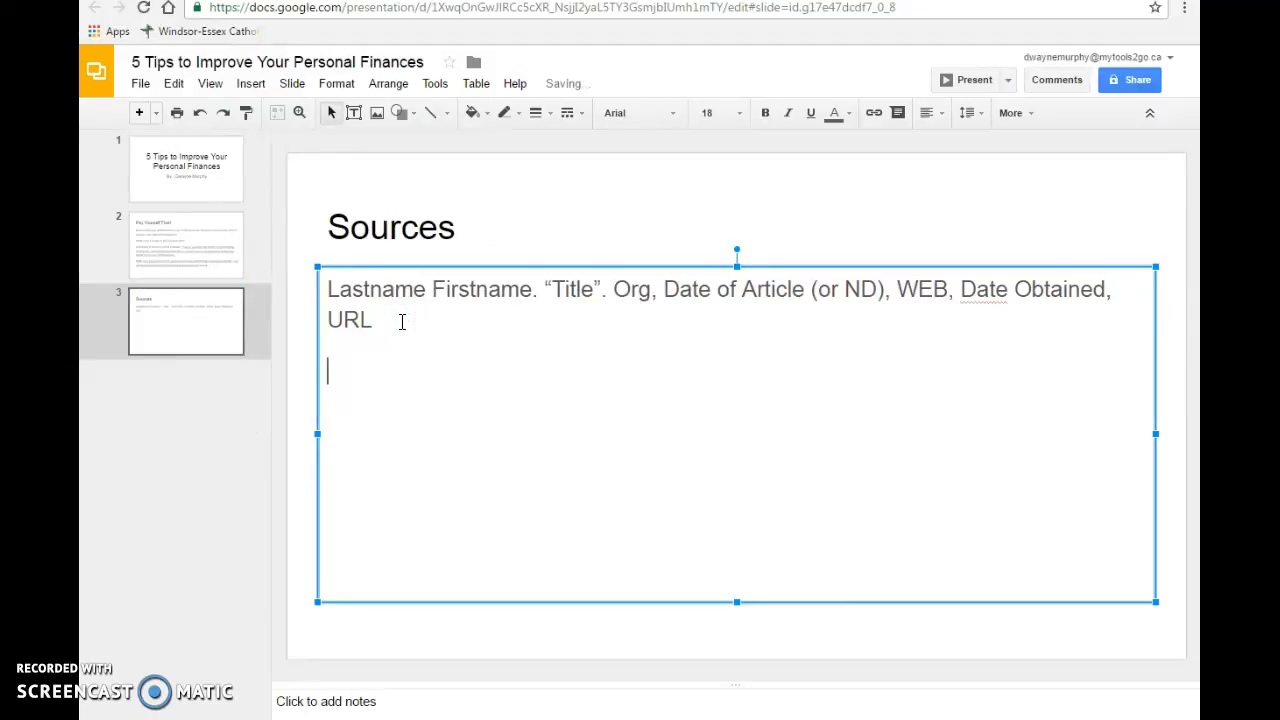
key(ctrl+v)
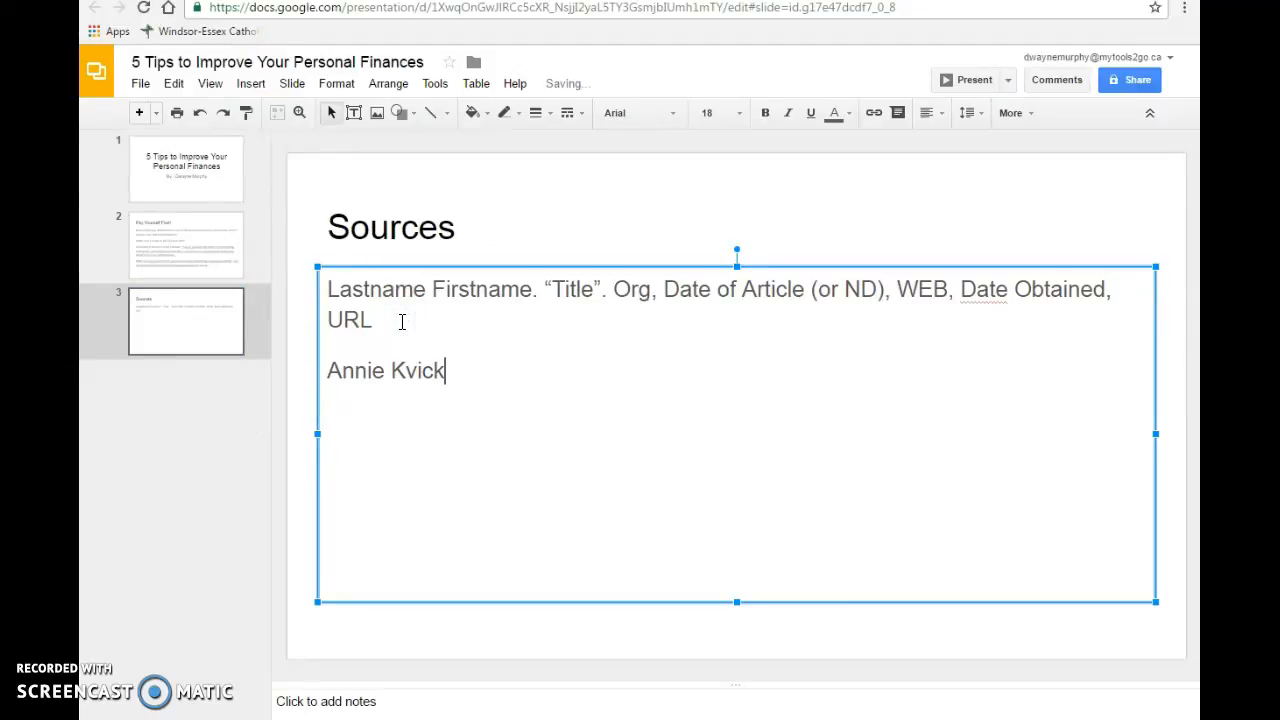
- Reorder the author's name to last name first, matching the template, and end it with a period
drag(444, 371, 329, 371)
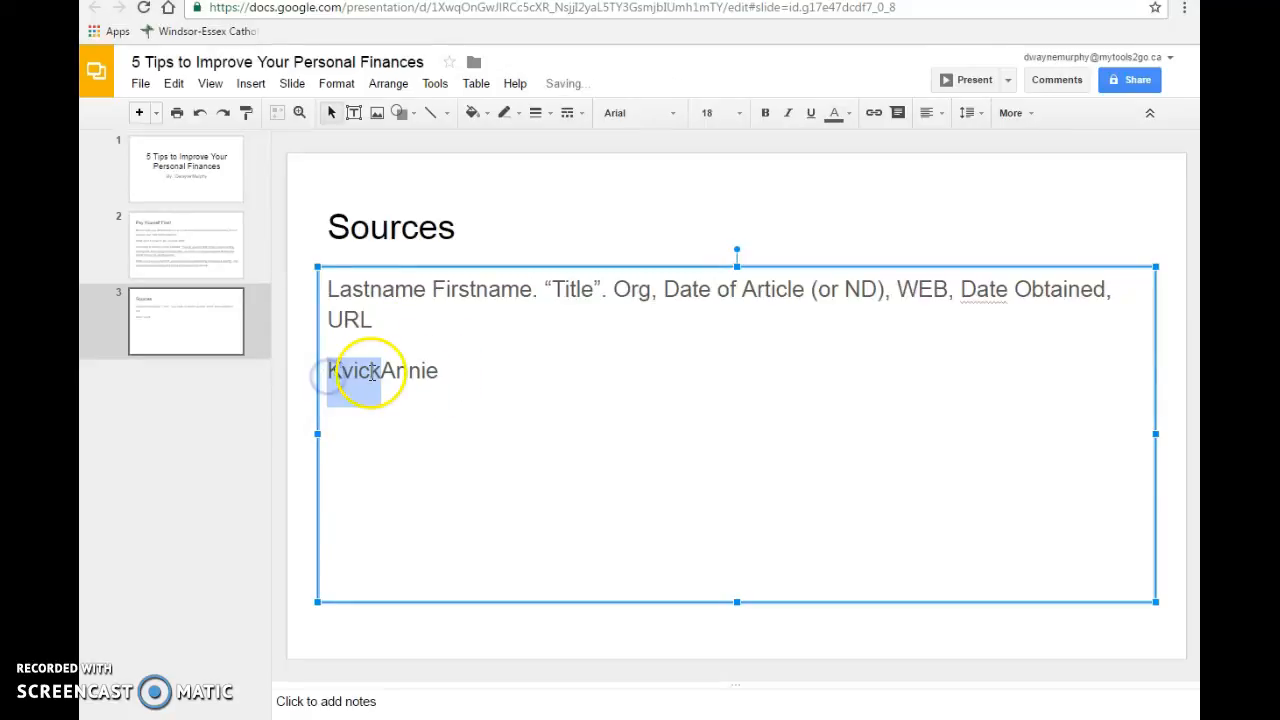
click(381, 371)
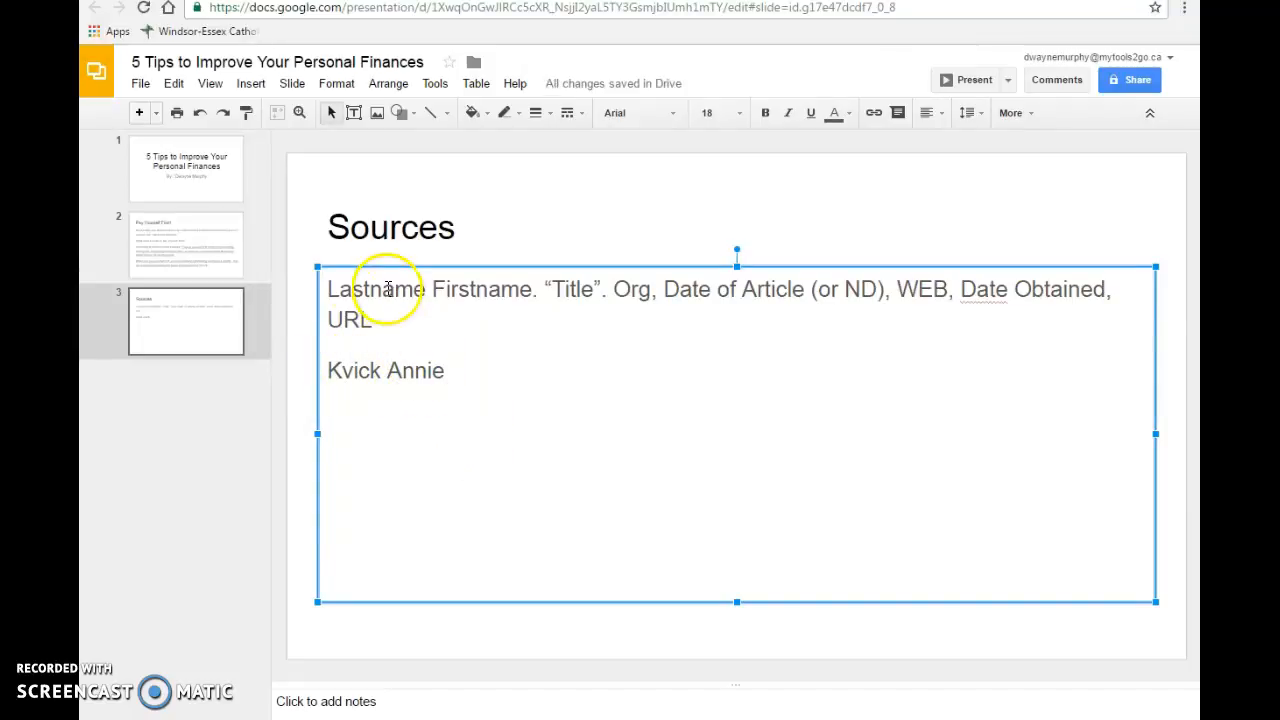
mouse_move(320, 289)
mouse_down()
mouse_move(451, 286)
mouse_move(323, 285)
mouse_up()
click(443, 372)
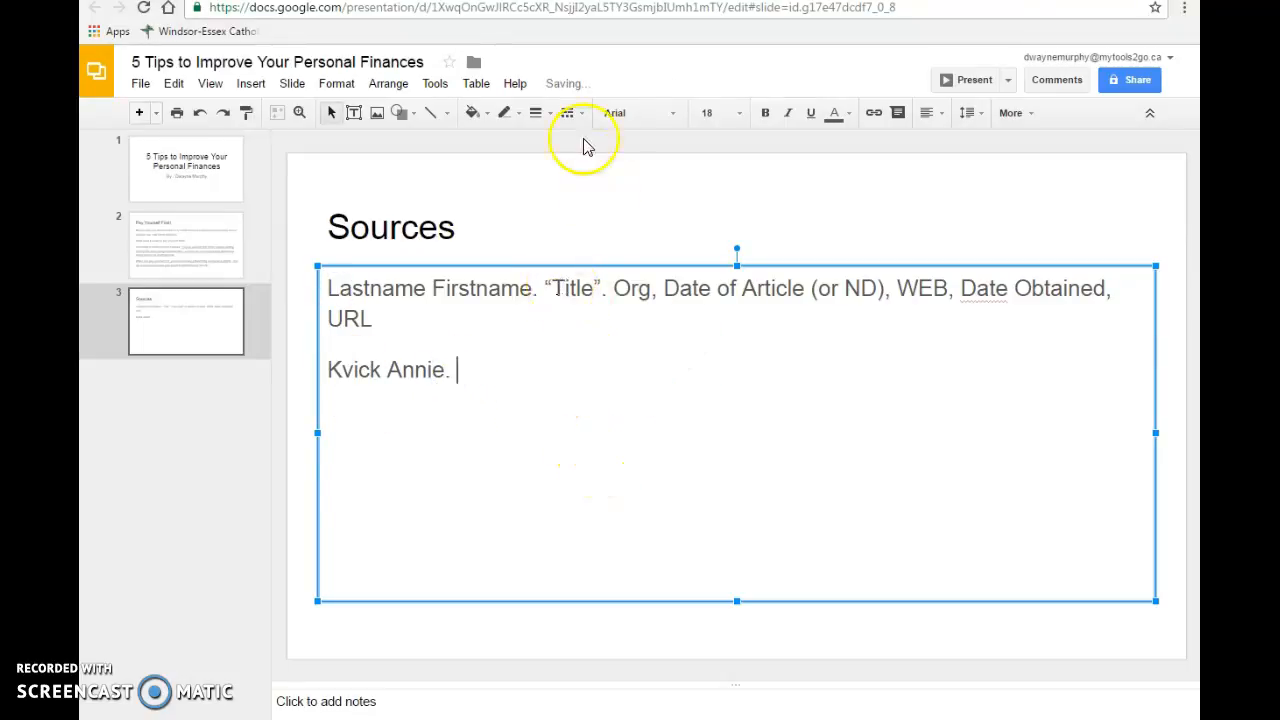
- Copy the article title "Paying yourself first" and insert it as plain text in quotation marks after the author's name
key(ctrl+Tab)
drag(440, 228, 846, 209)
right_click(846, 209)
click(868, 229)
key(ctrl+Tab)
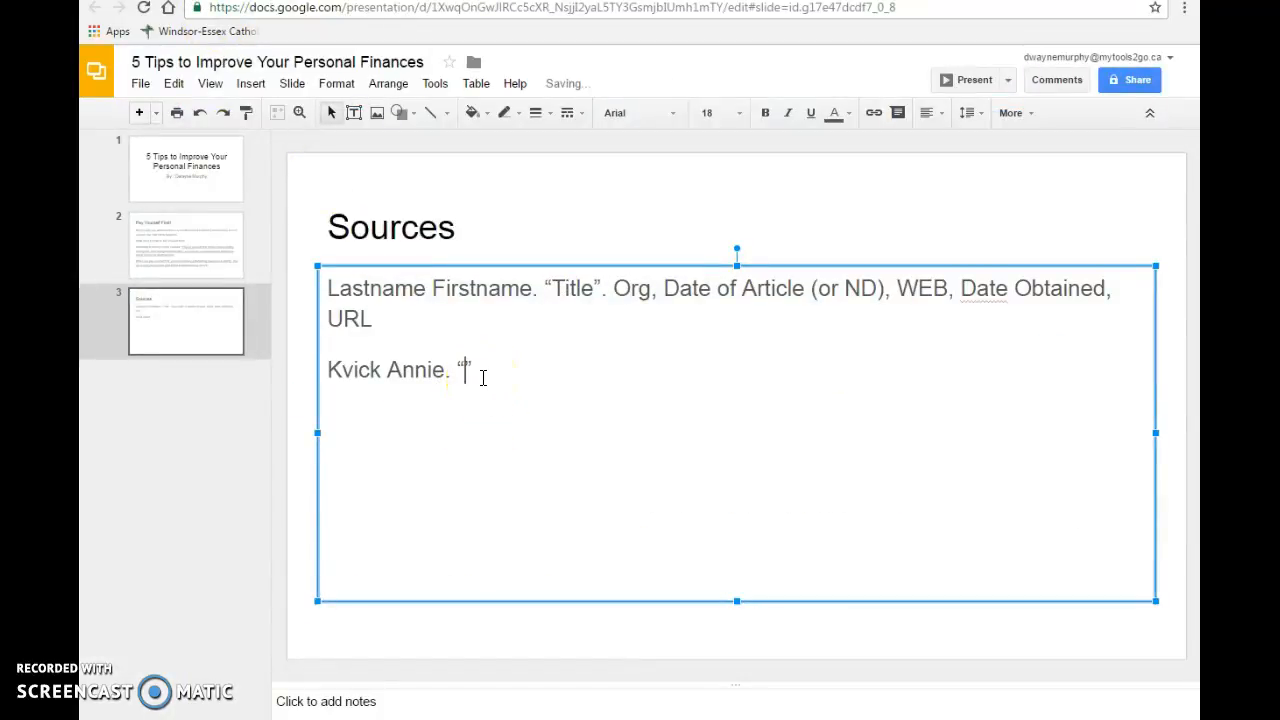
key(ctrl+v)
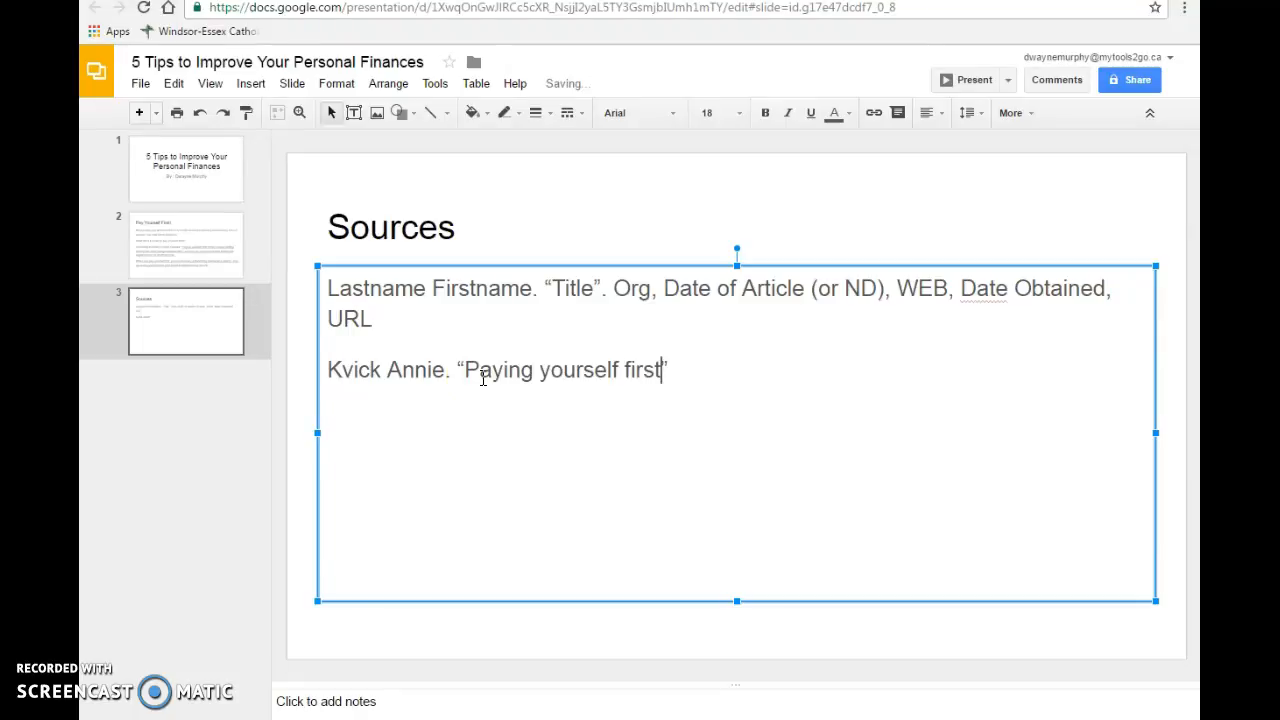
- Try pasting the copied title with its web page formatting after the quoted title, and undo that paste
click(686, 372)
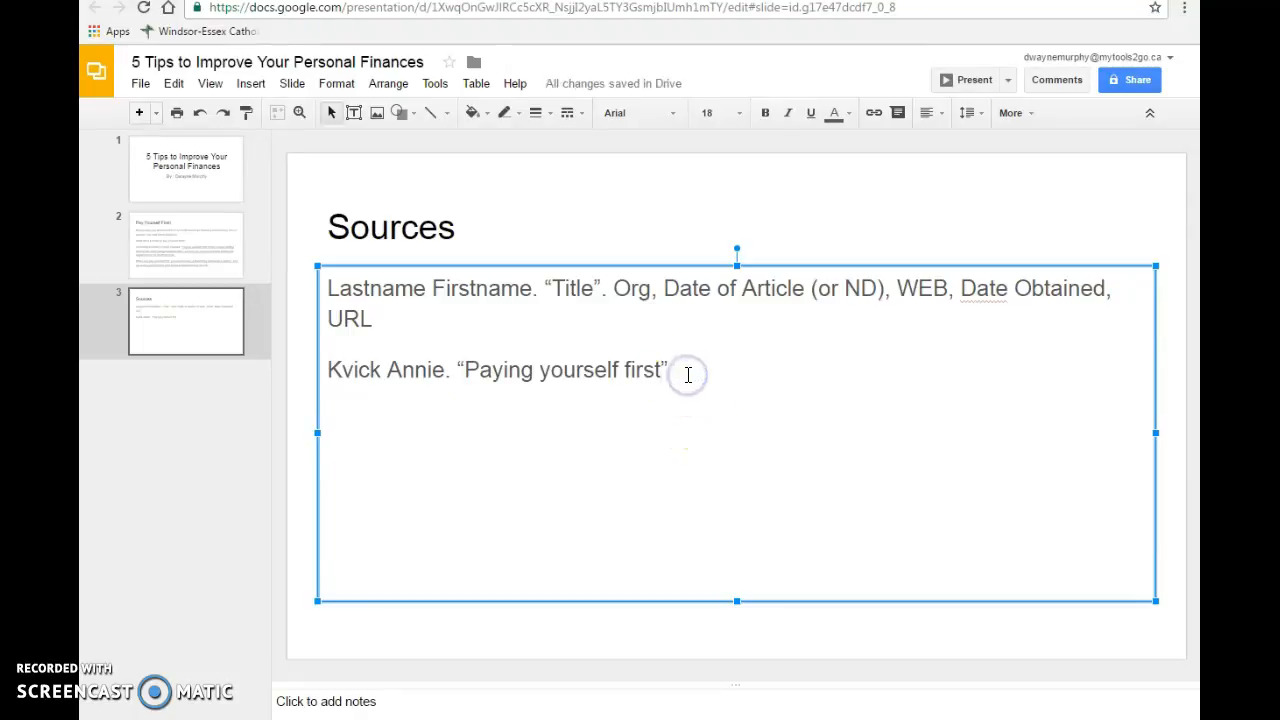
key(ctrl+v)
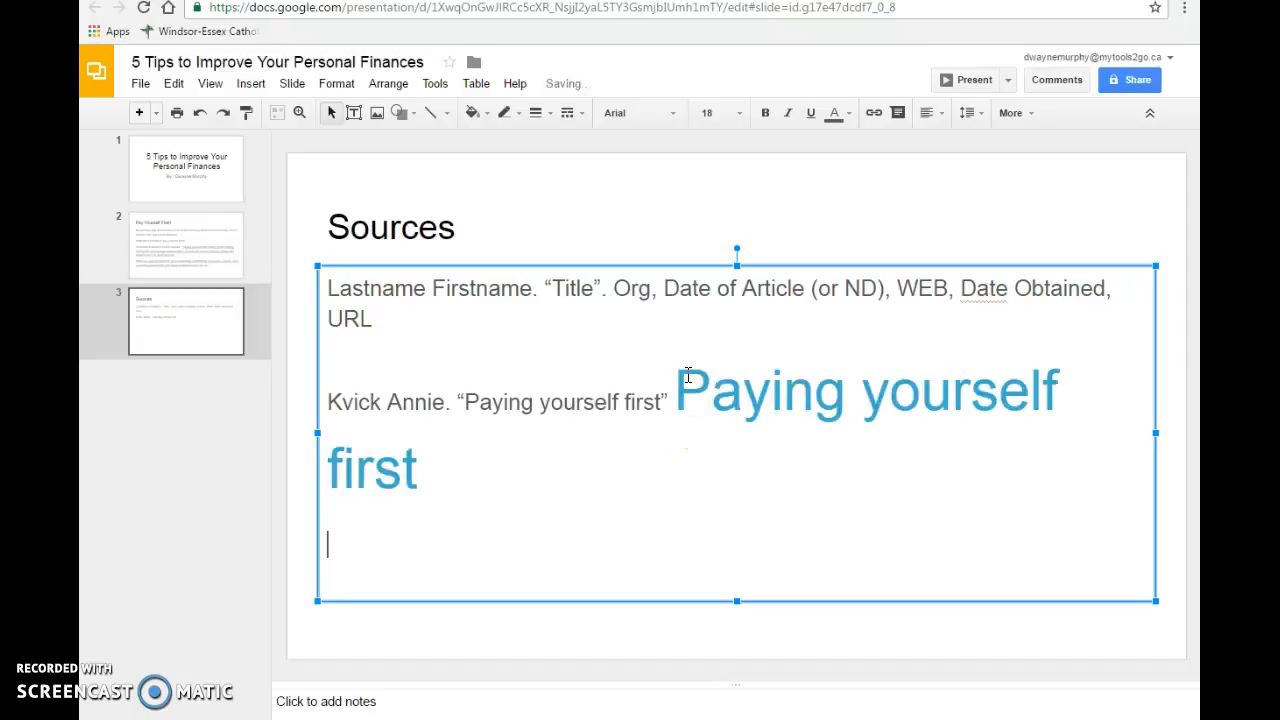
drag(674, 390, 641, 463)
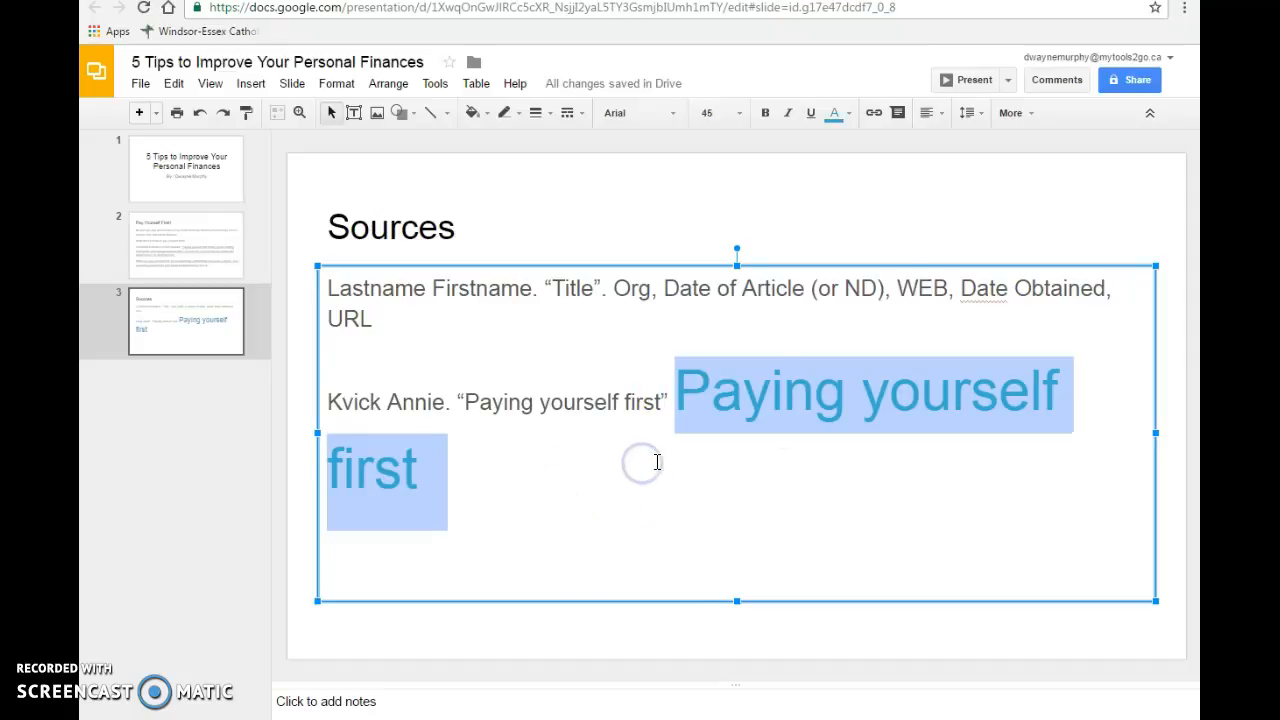
click(1030, 114)
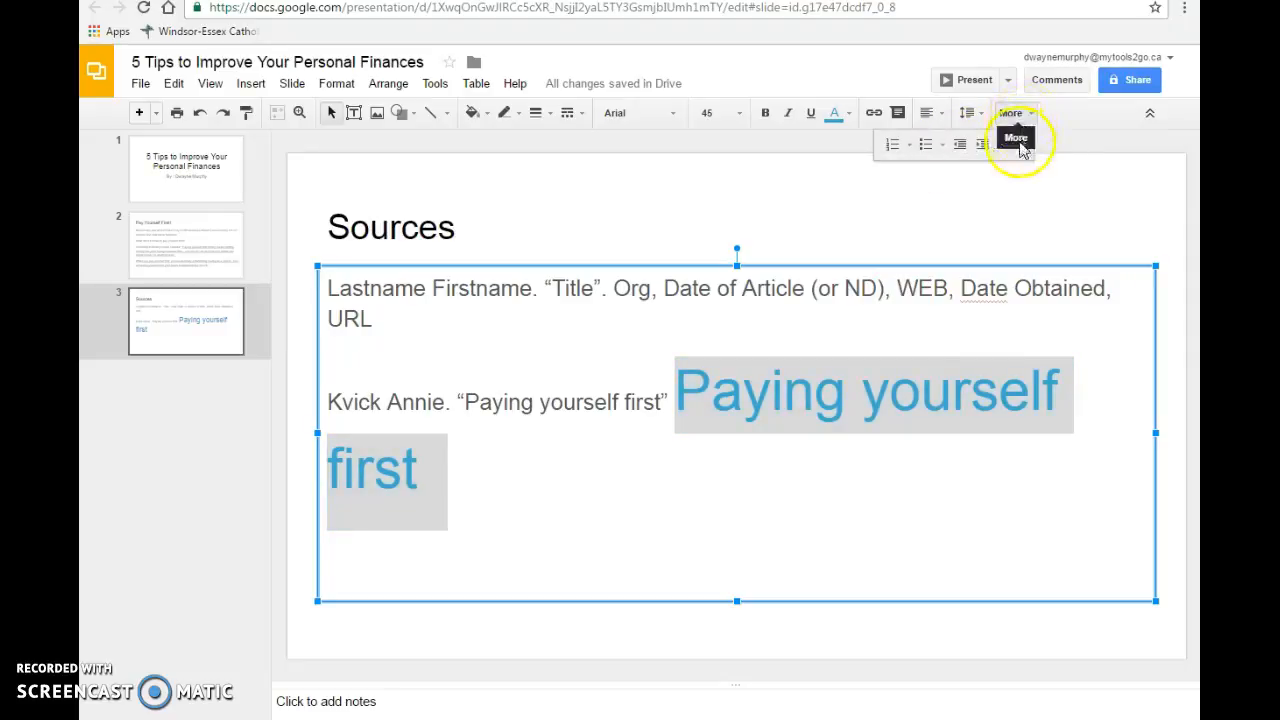
click(833, 456)
key(ctrl+z)
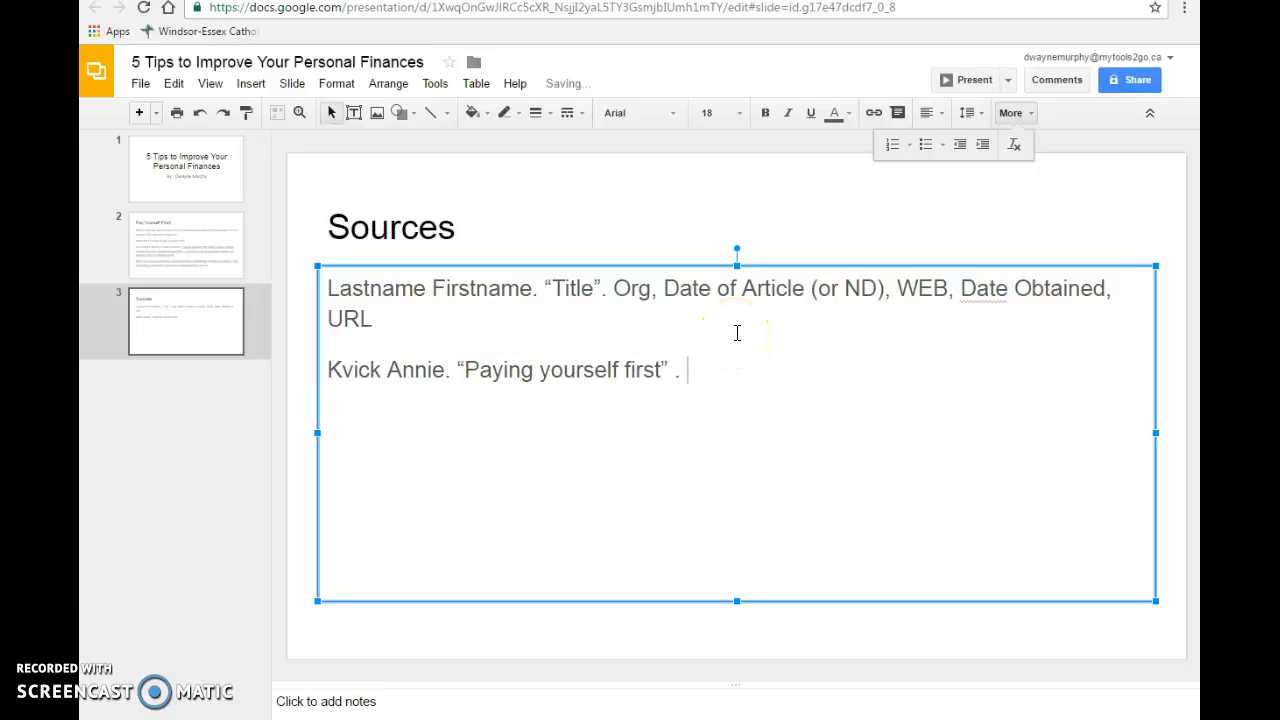
- Check the organization on the article page and add "Money Coaches Canada," to the citation after the title
drag(339, 288, 601, 288)
click(690, 2)
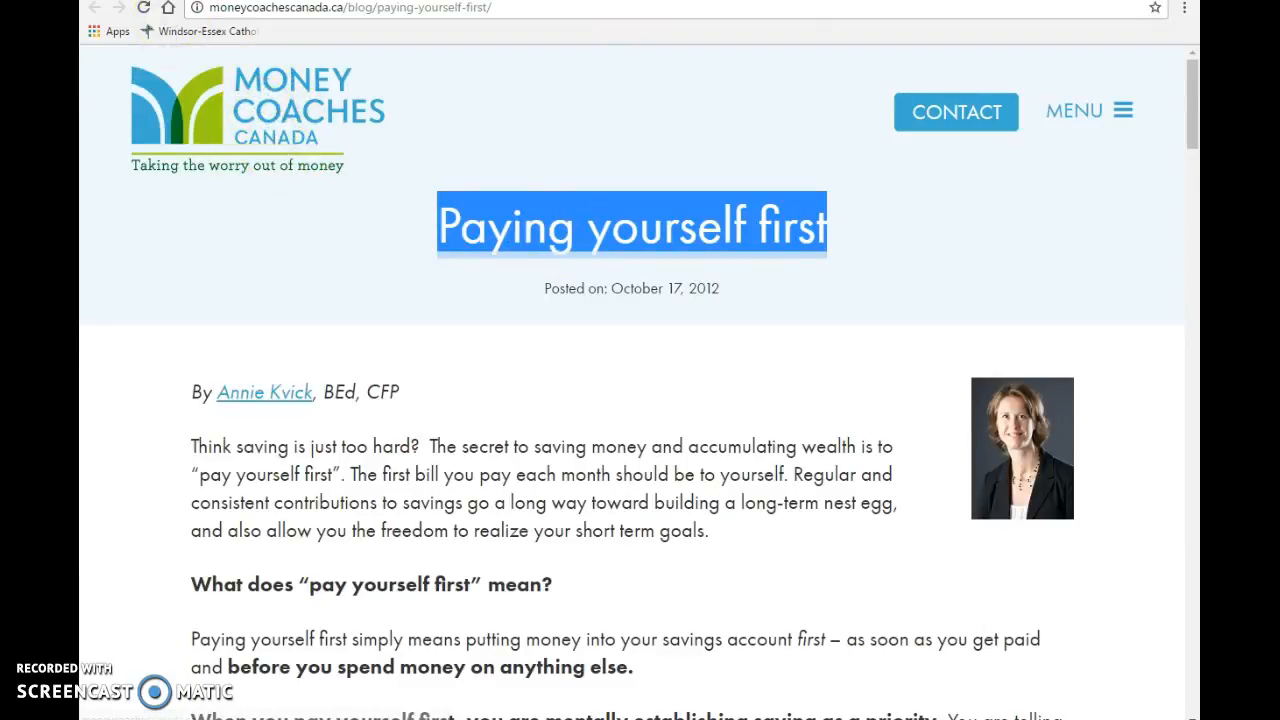
click(140, 2)
click(690, 368)
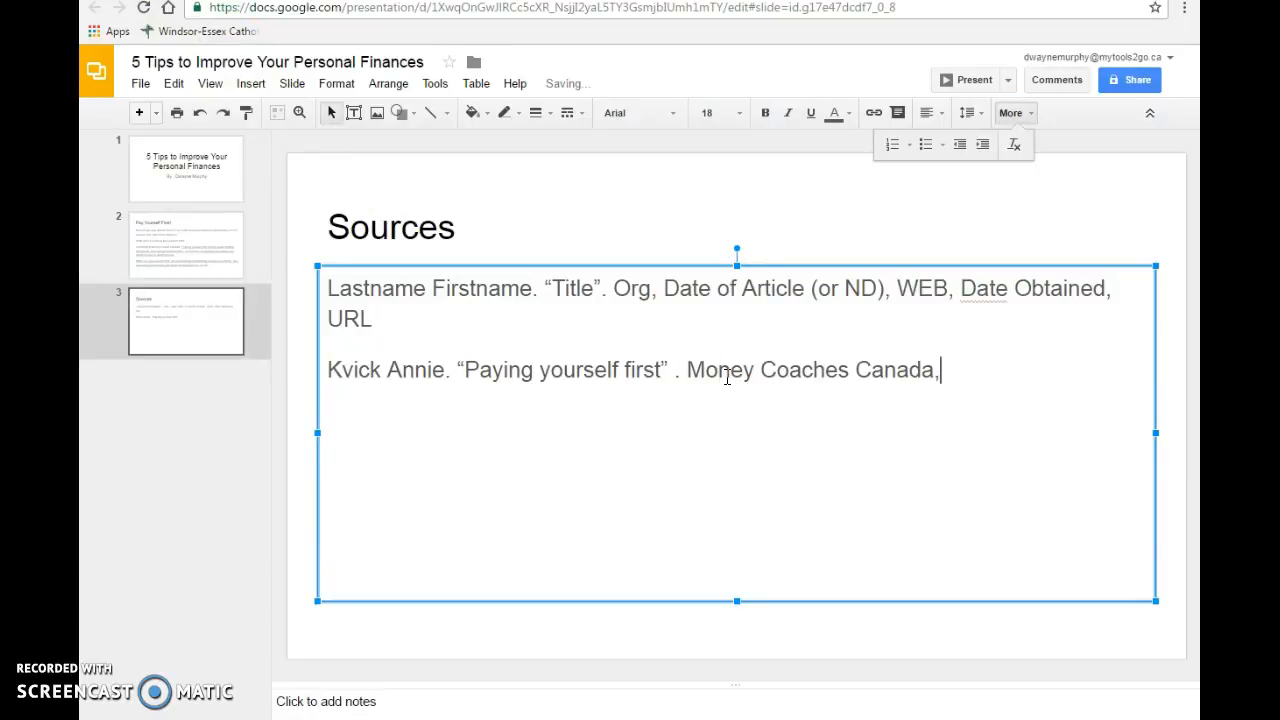
- Copy the article's posting date, October 17, 2012, and add it to the citation as unformatted text followed by a comma
click(690, 2)
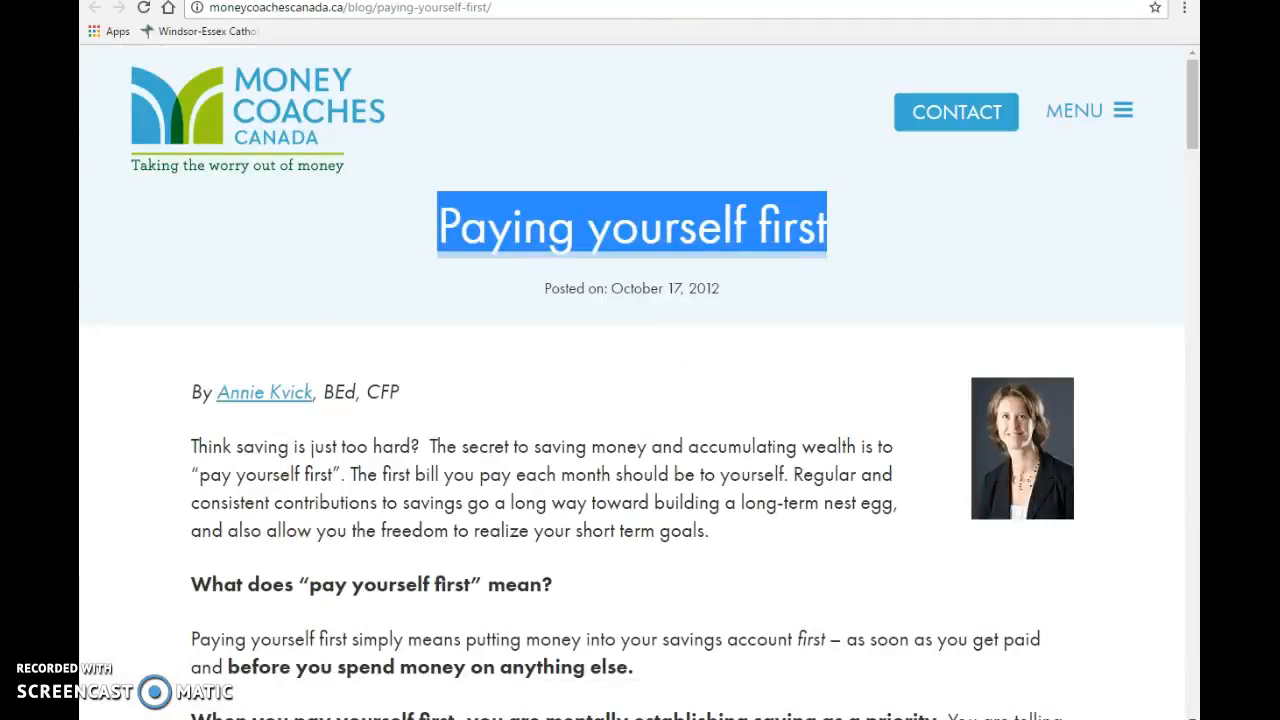
drag(612, 289, 710, 291)
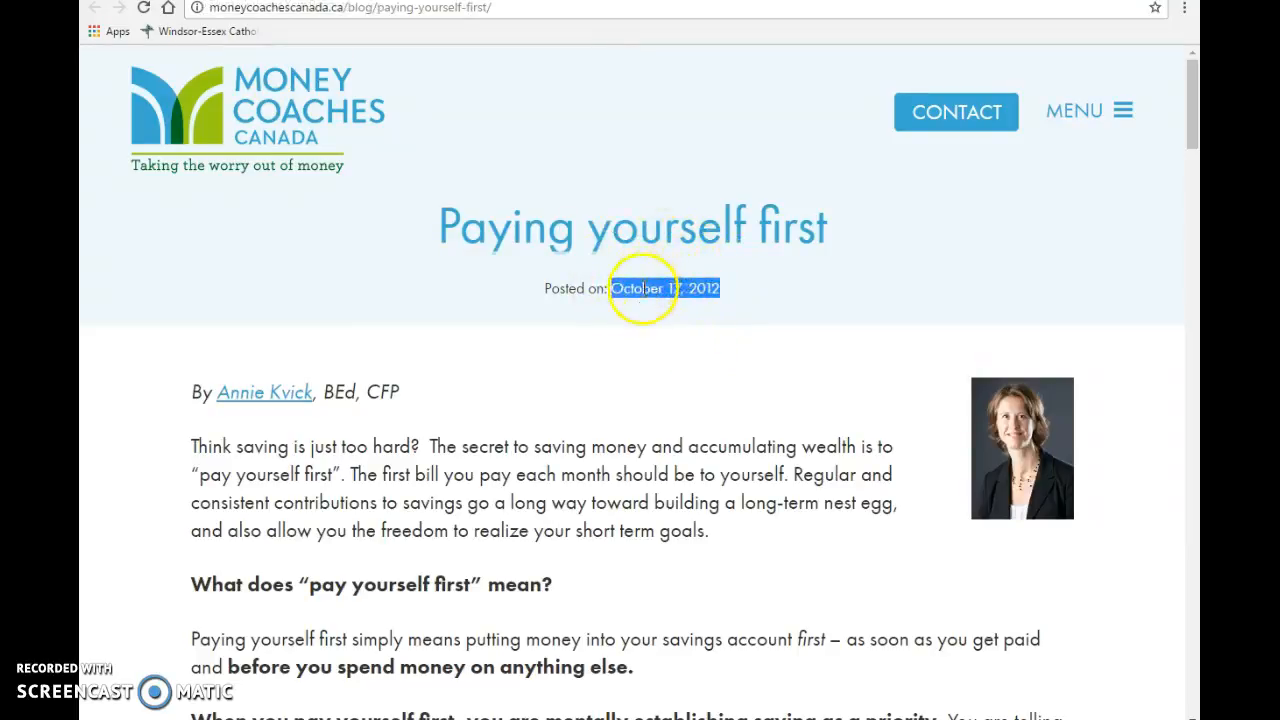
click(250, 0)
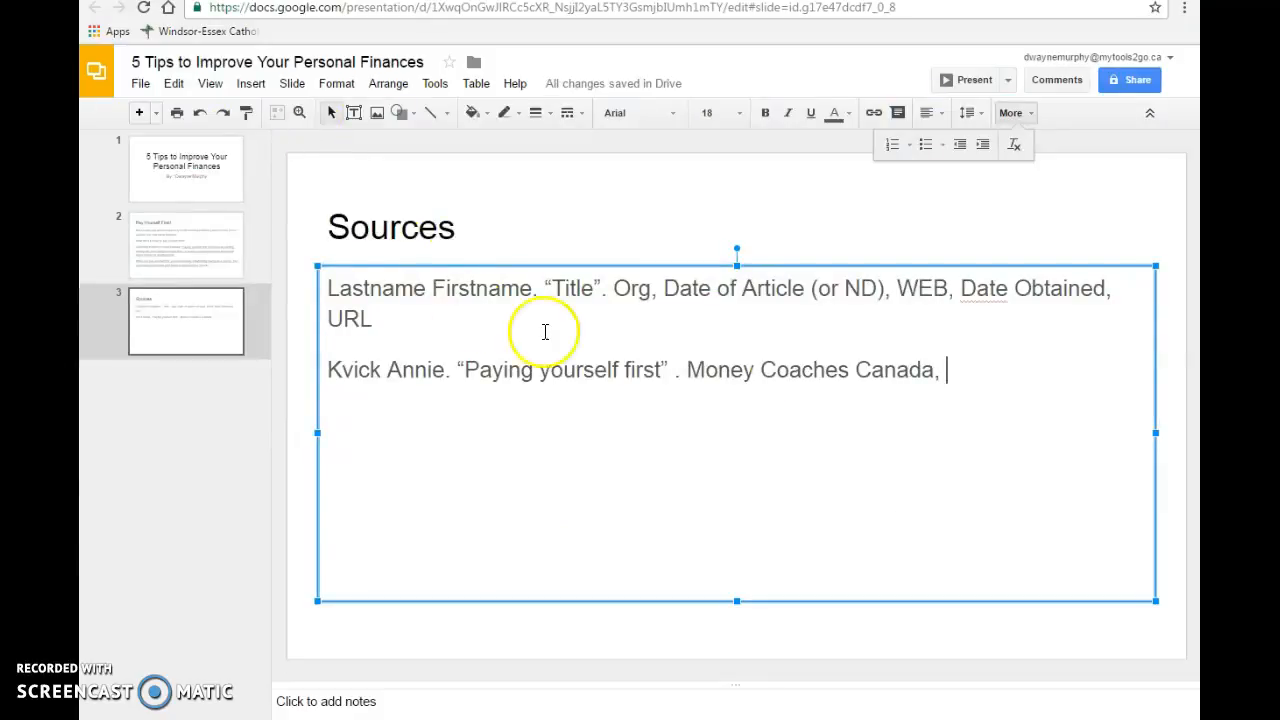
key(ctrl+v)
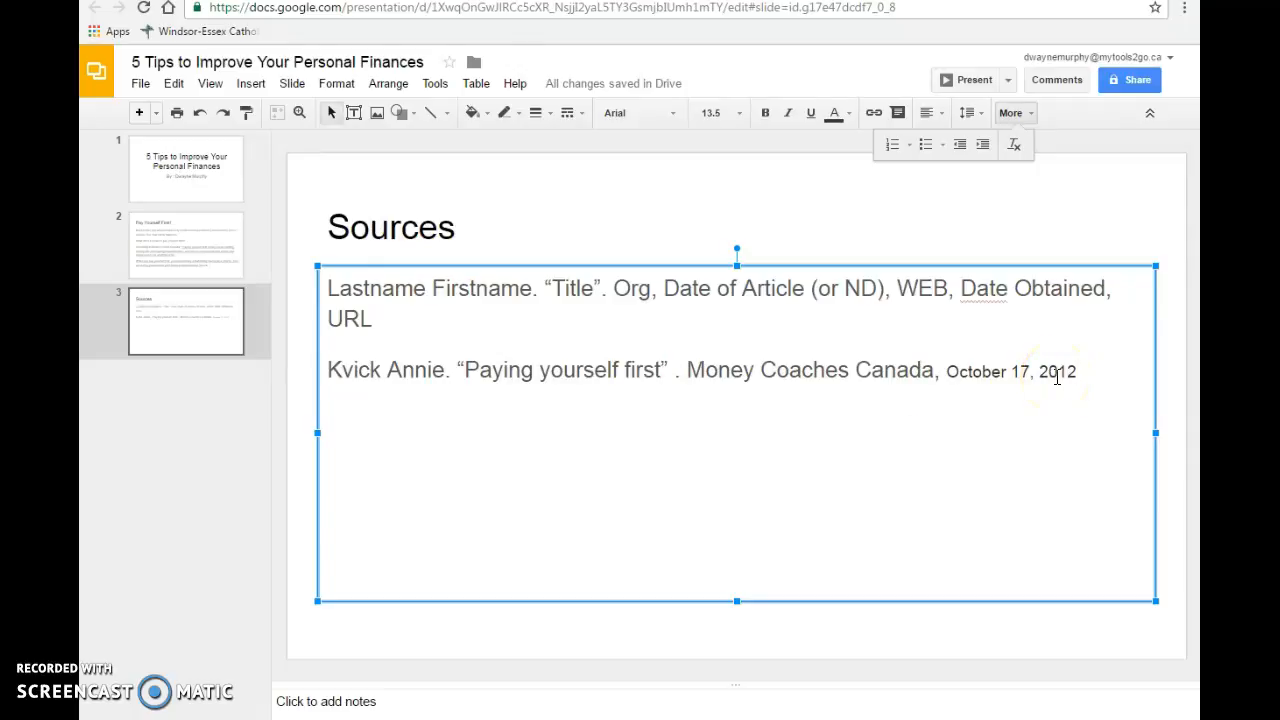
key(ctrl+z)
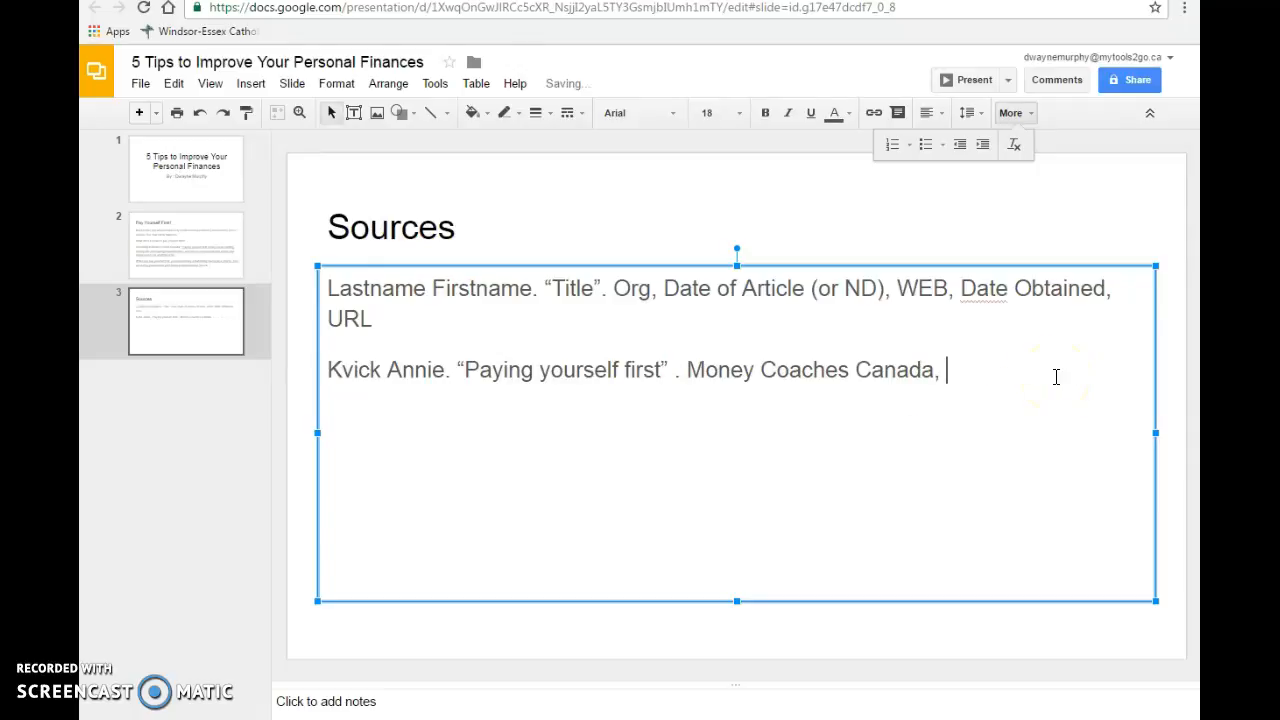
key(ctrl+shift+v)
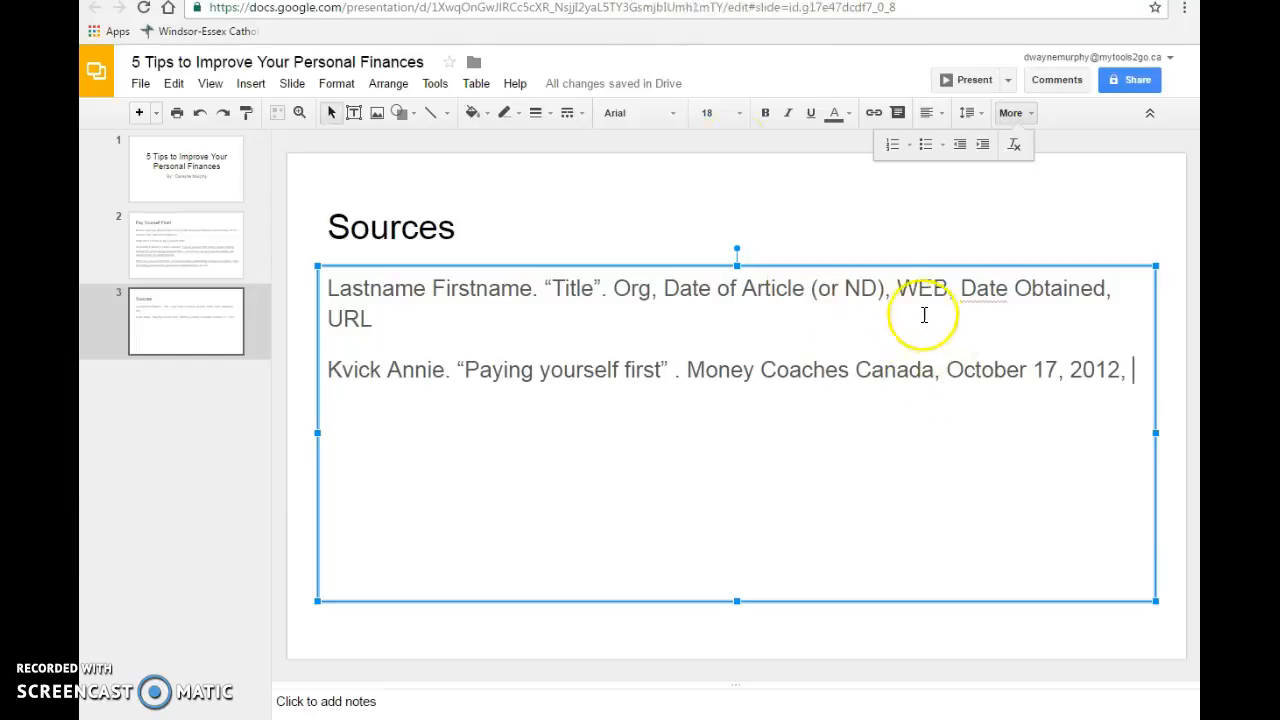
- Add the source type and date obtained to the citation as "WEB, September 22, 2016,"
drag(893, 289, 950, 289)
click(1130, 372)
text(WEB, September 22, 2016,)
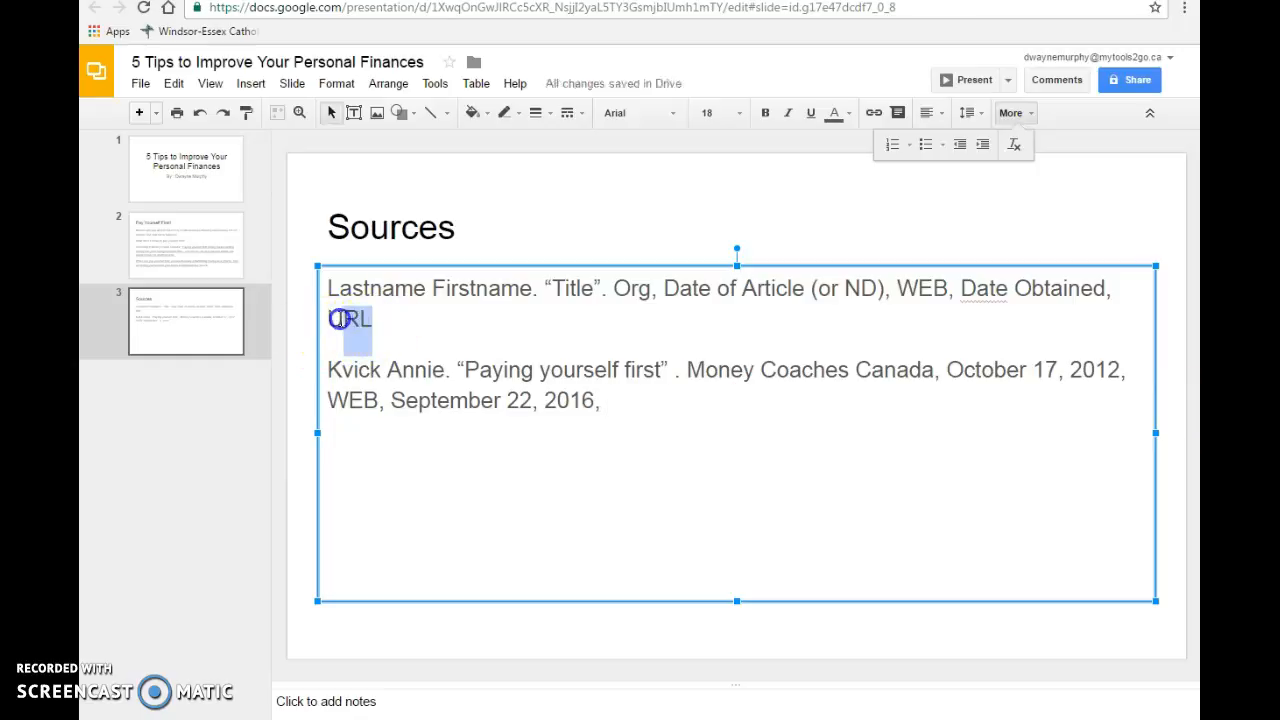
- Copy the article's web address and paste it at the end of the citation as the URL
drag(331, 318, 372, 318)
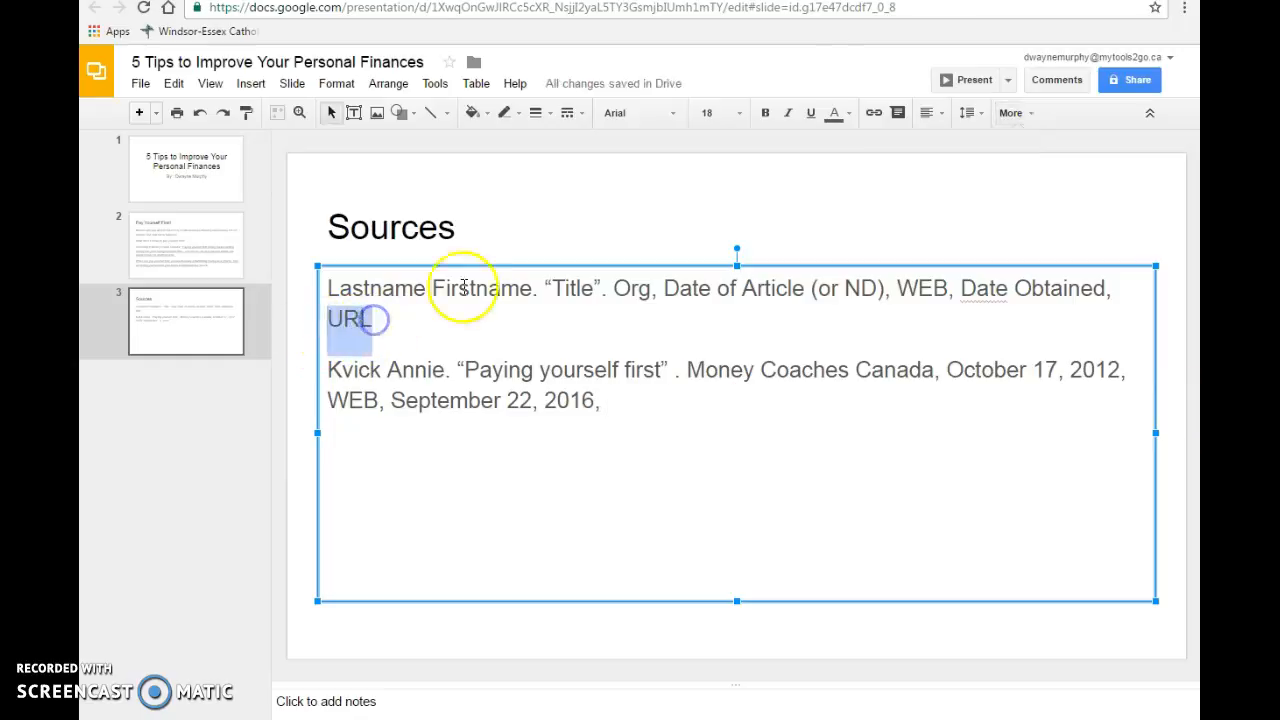
click(470, 2)
click(390, 8)
right_click(390, 8)
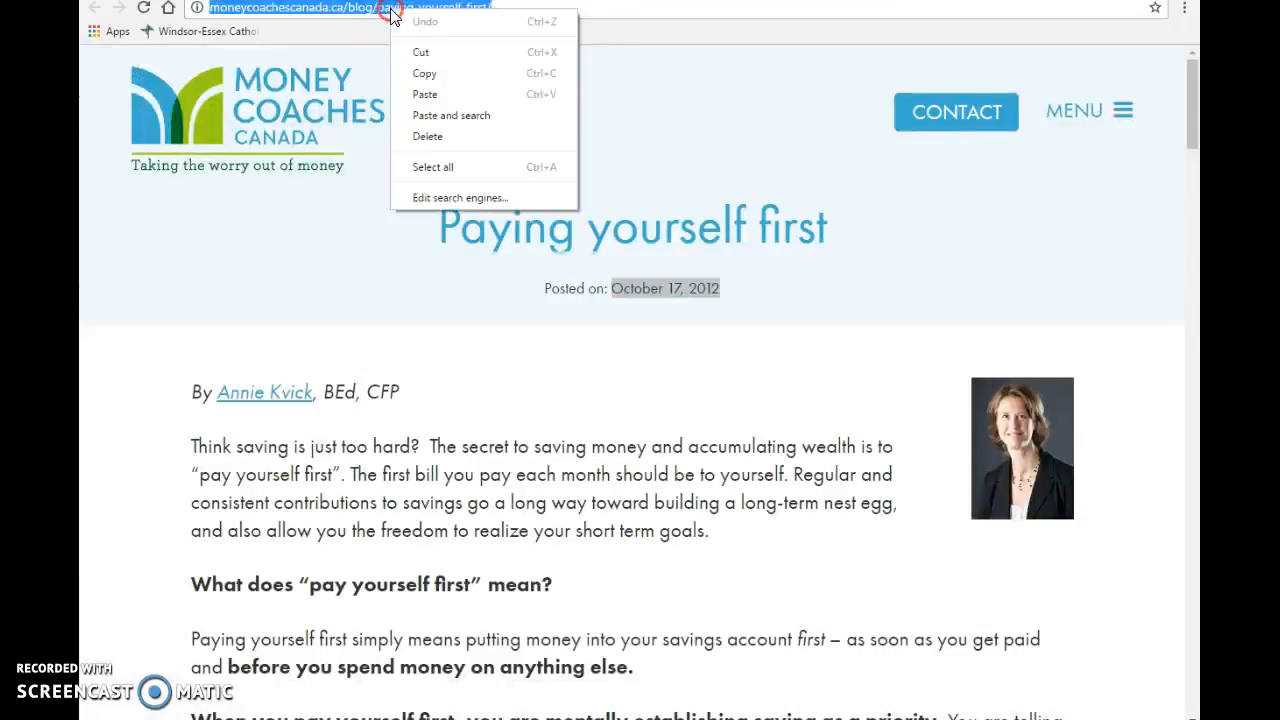
click(424, 73)
key(ctrl+Tab)
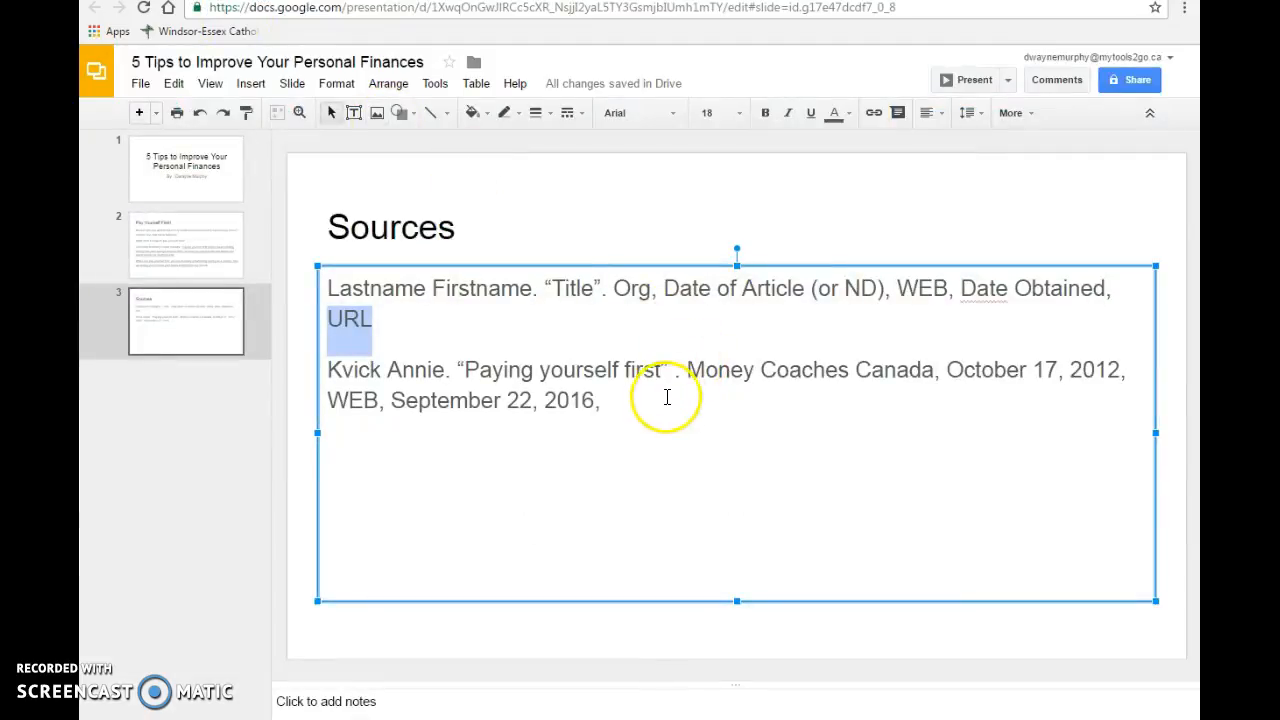
click(631, 400)
key(ctrl+v)
click(674, 401)
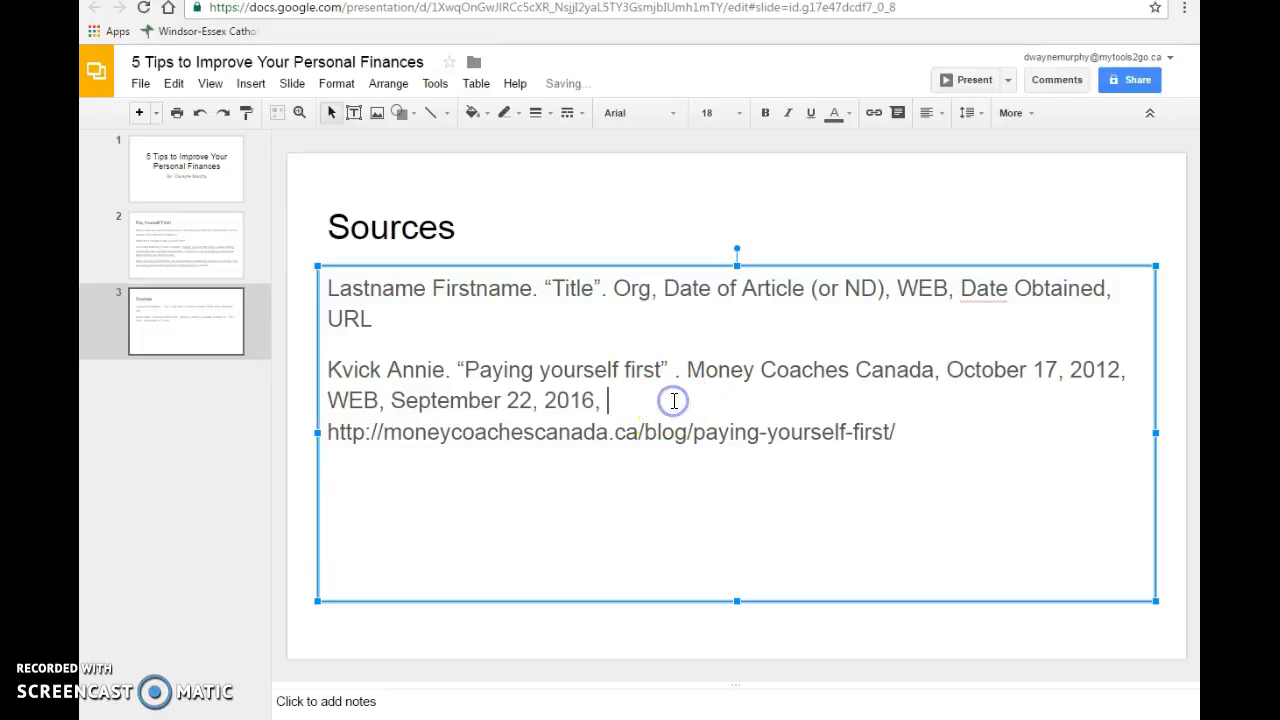
- Try to close the gap before the URL in the citation by removing the space after "2016,", and put the space back
key(Delete)
key(BackSpace)
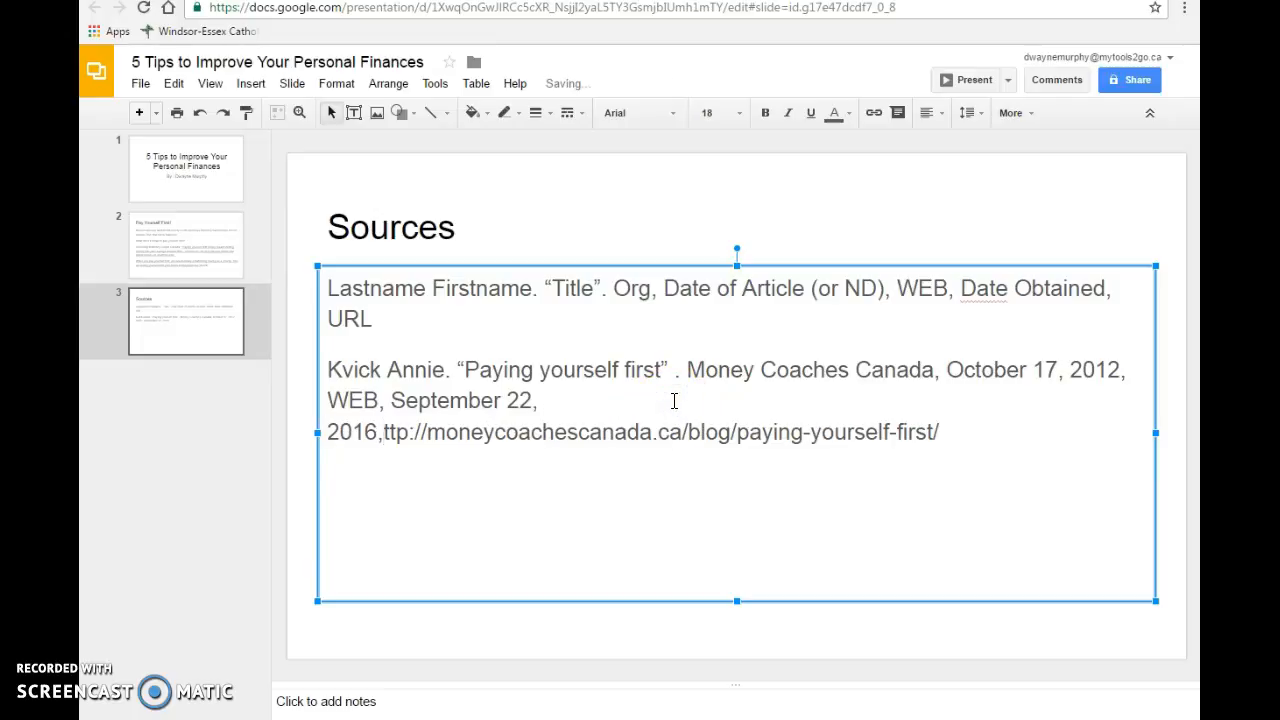
text(h)
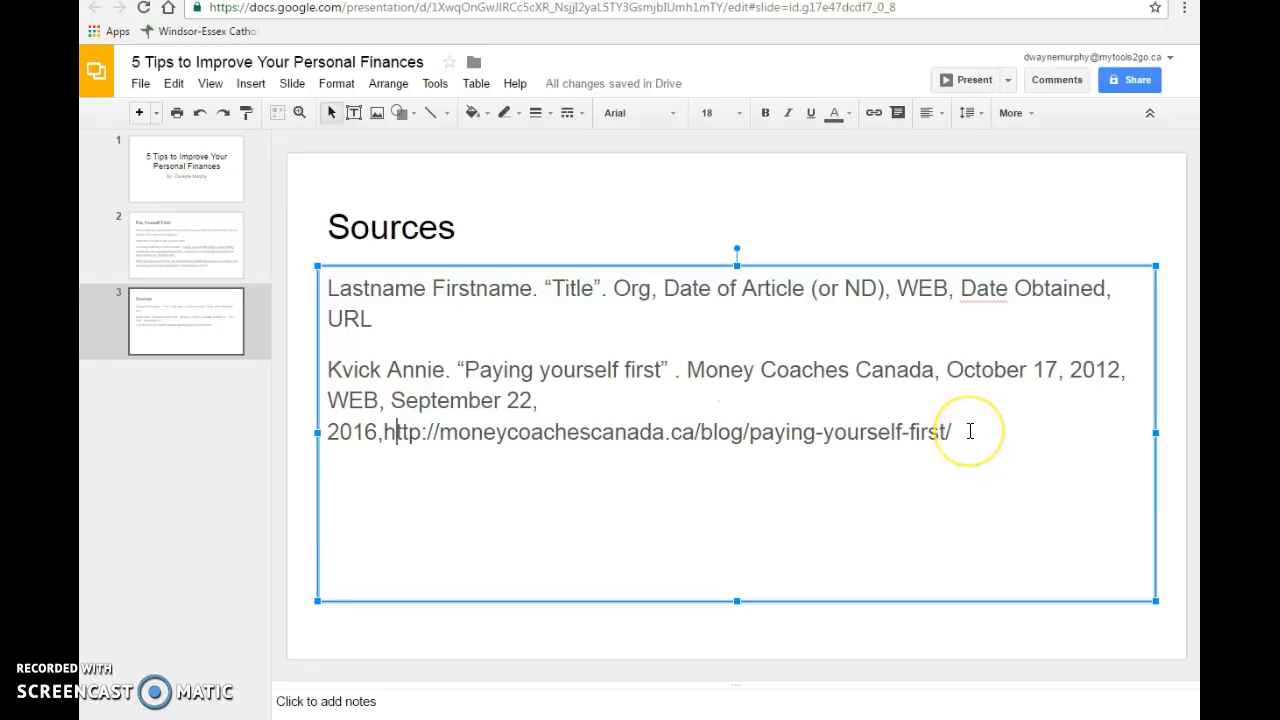
drag(329, 386, 731, 409)
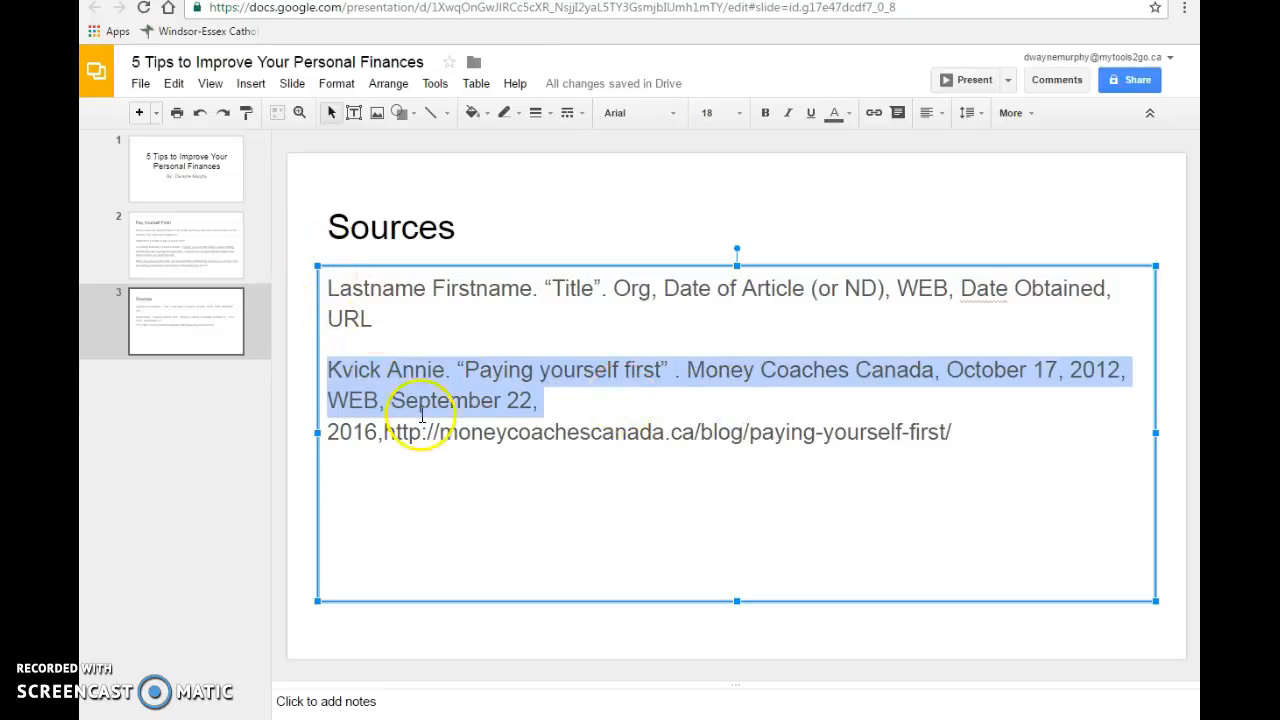
click(427, 428)
click(577, 401)
click(381, 432)
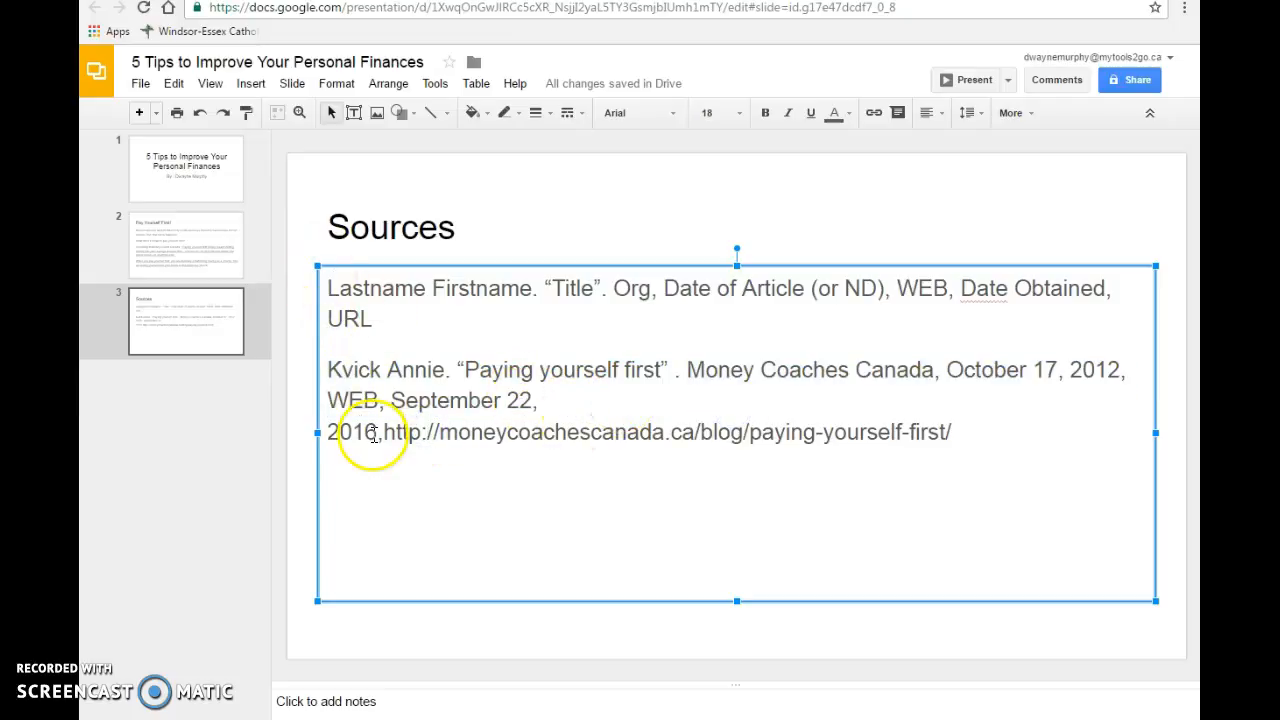
click(741, 436)
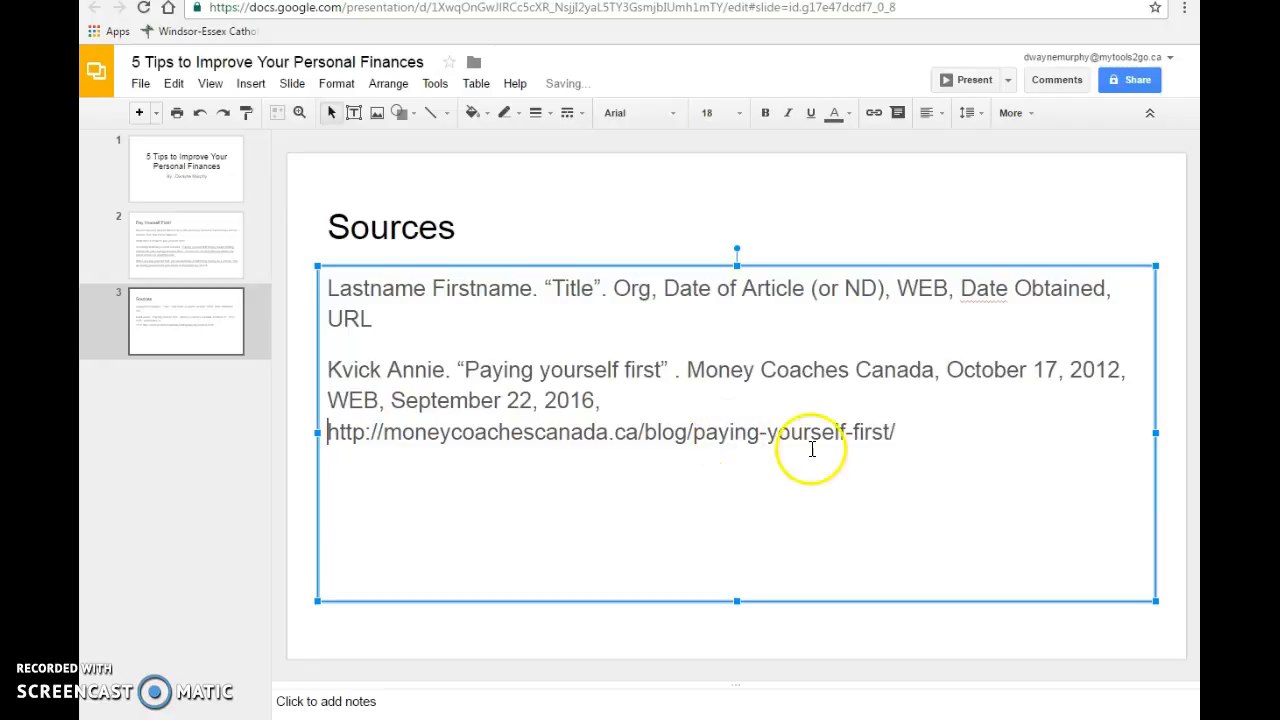
- Set the font size of the whole Money Coaches Canada citation, including its URL, to 14
drag(912, 438, 319, 361)
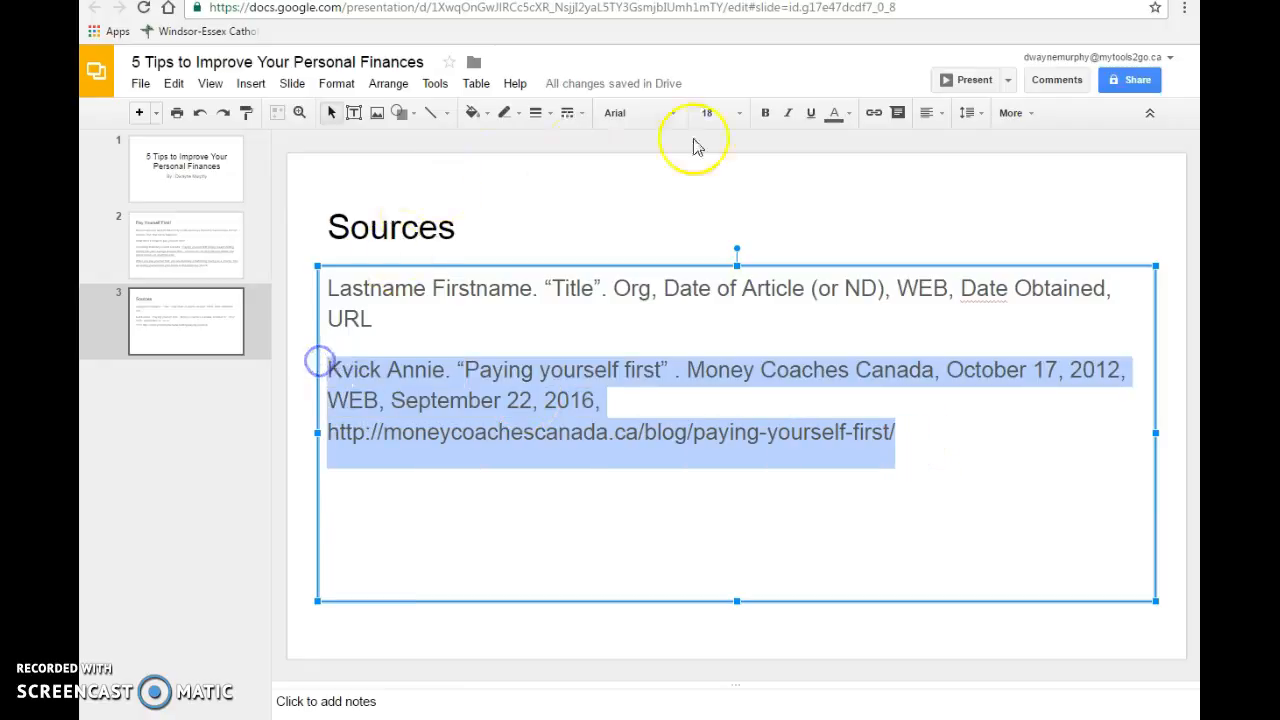
click(735, 114)
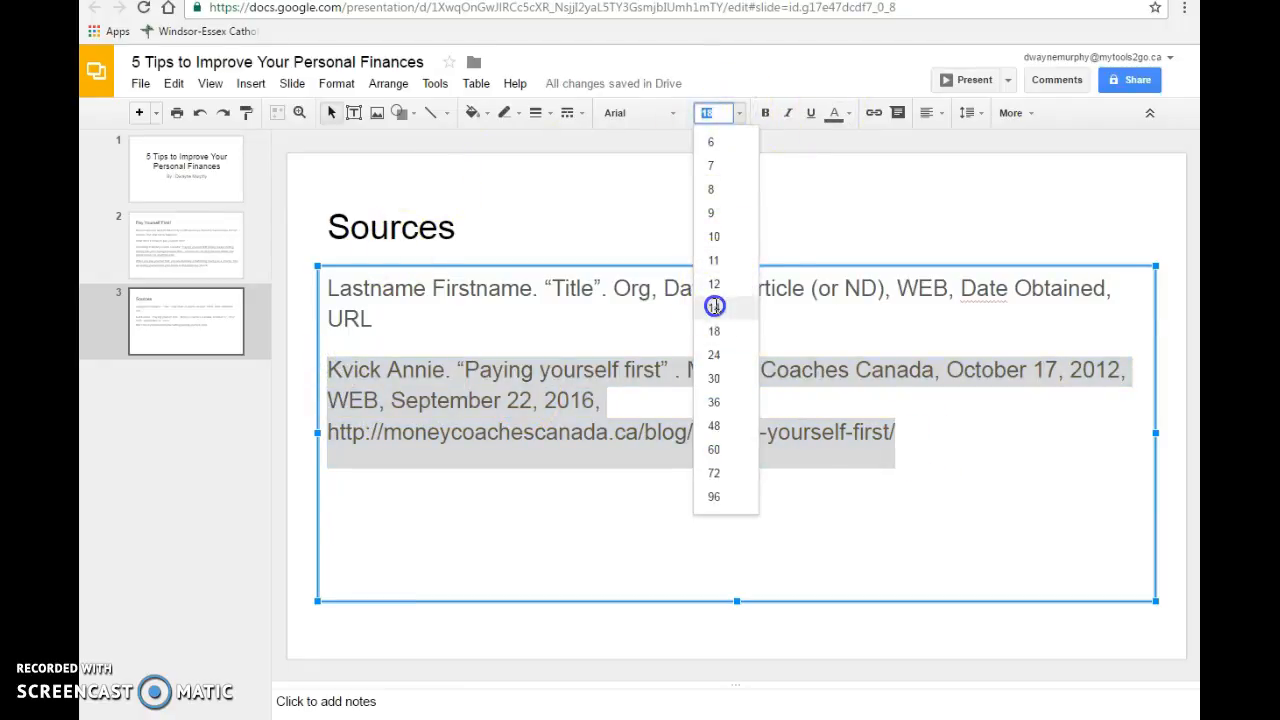
click(714, 306)
click(937, 443)
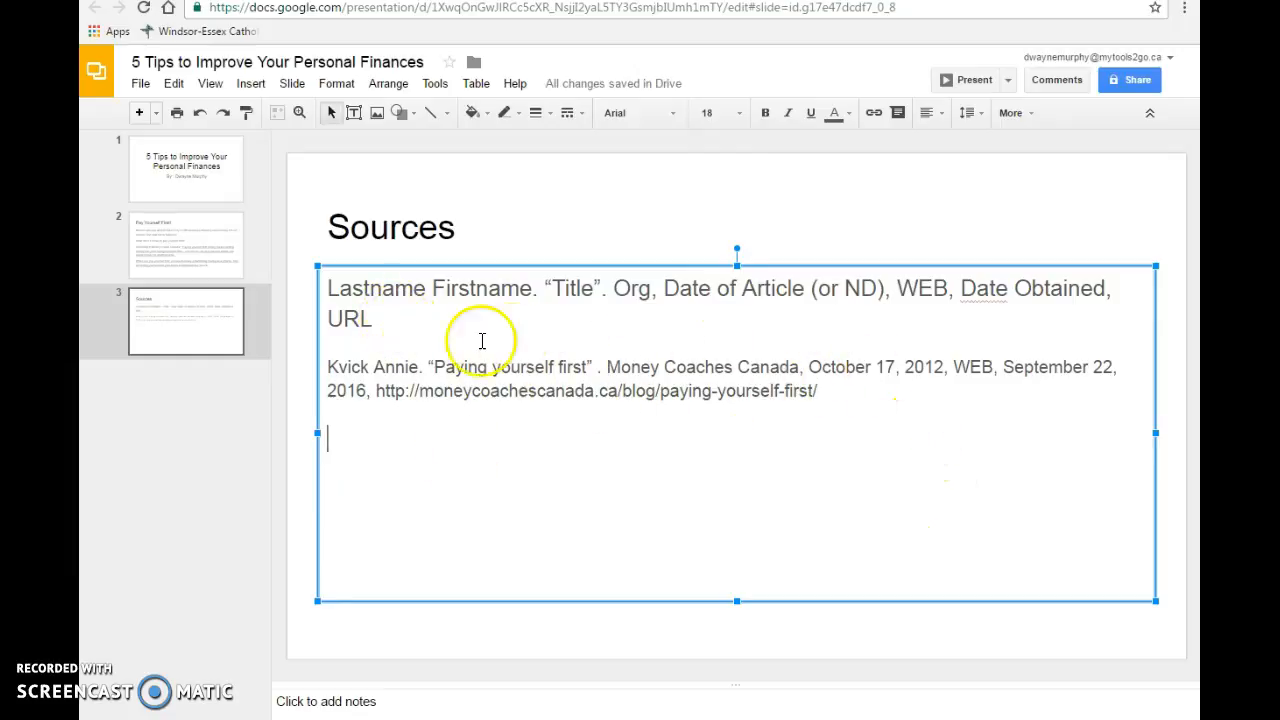
- On the "Pay Yourself First!" slide, insert a space between the closing quotation mark and the in-text citation in parentheses
click(171, 243)
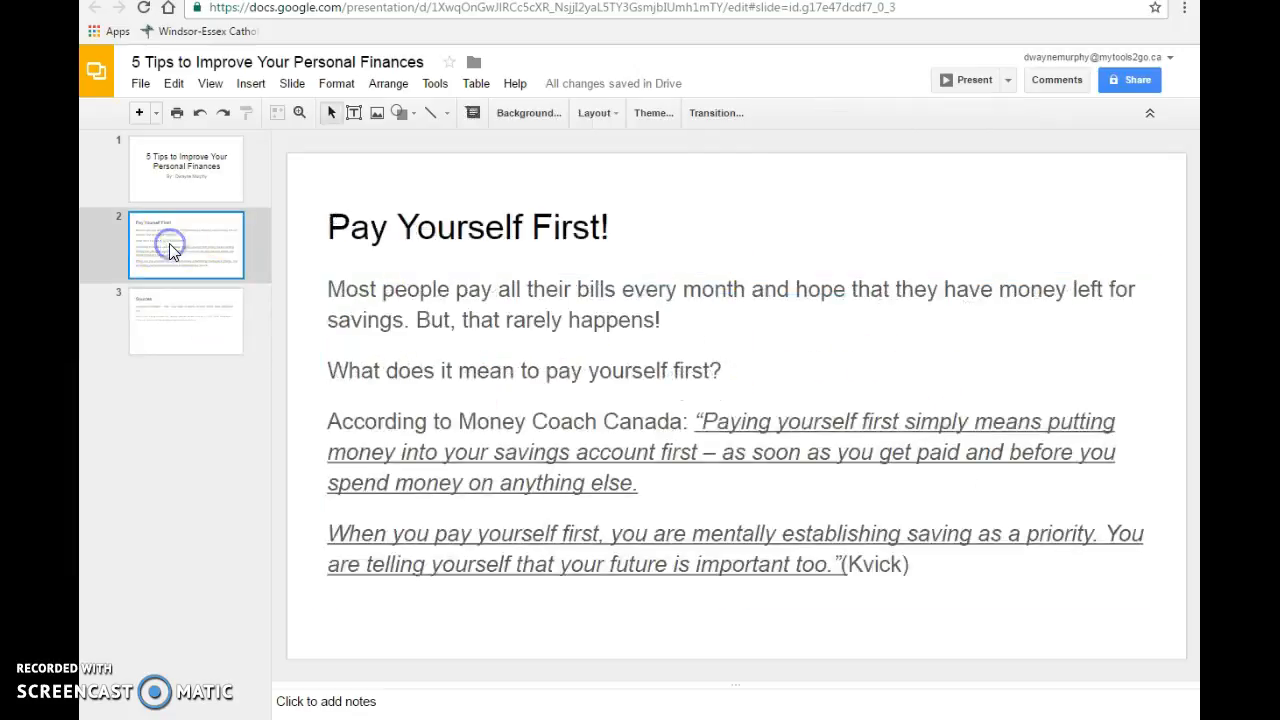
click(840, 567)
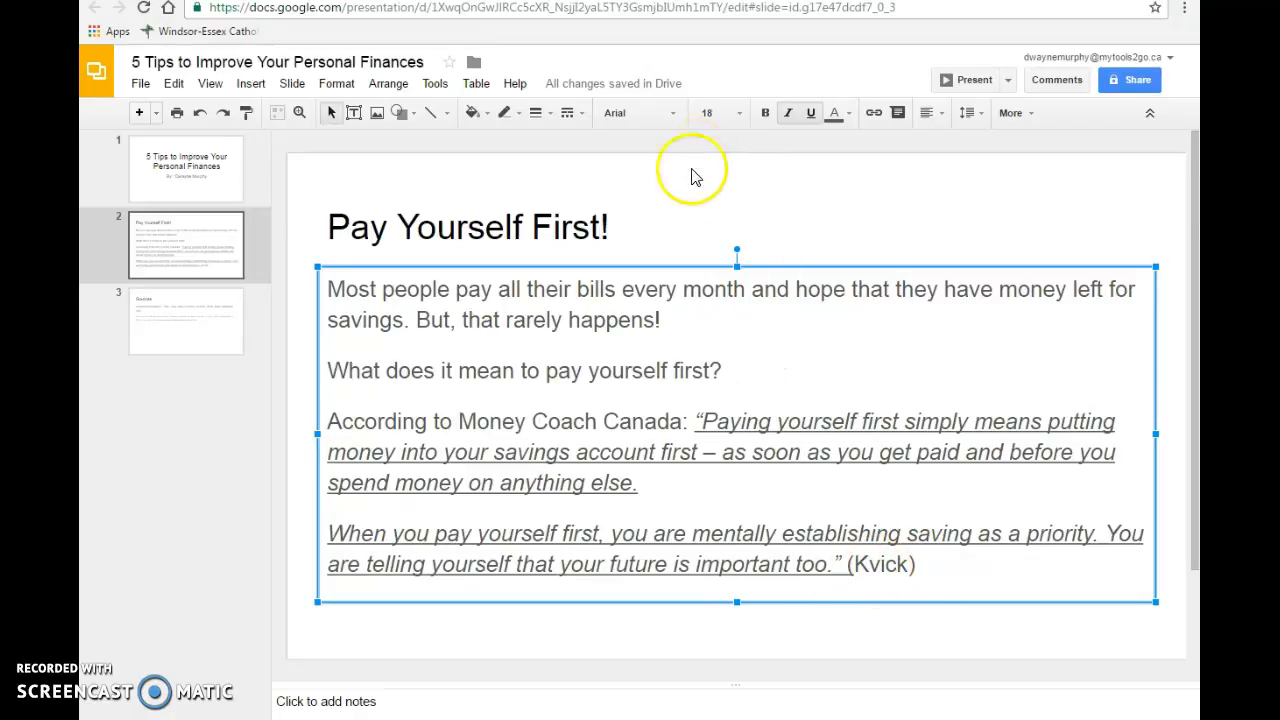
- Switch to the "Paying yourself first" article page and copy its web address
click(700, 1)
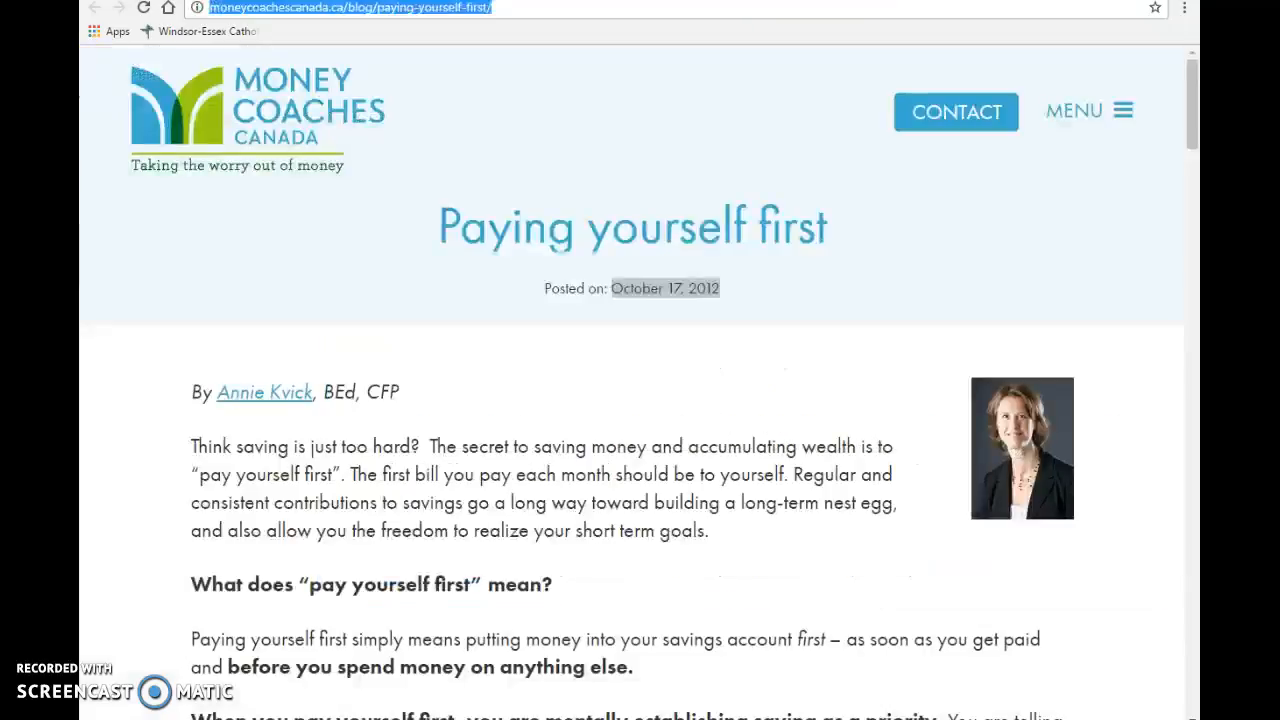
right_click(452, 17)
click(474, 79)
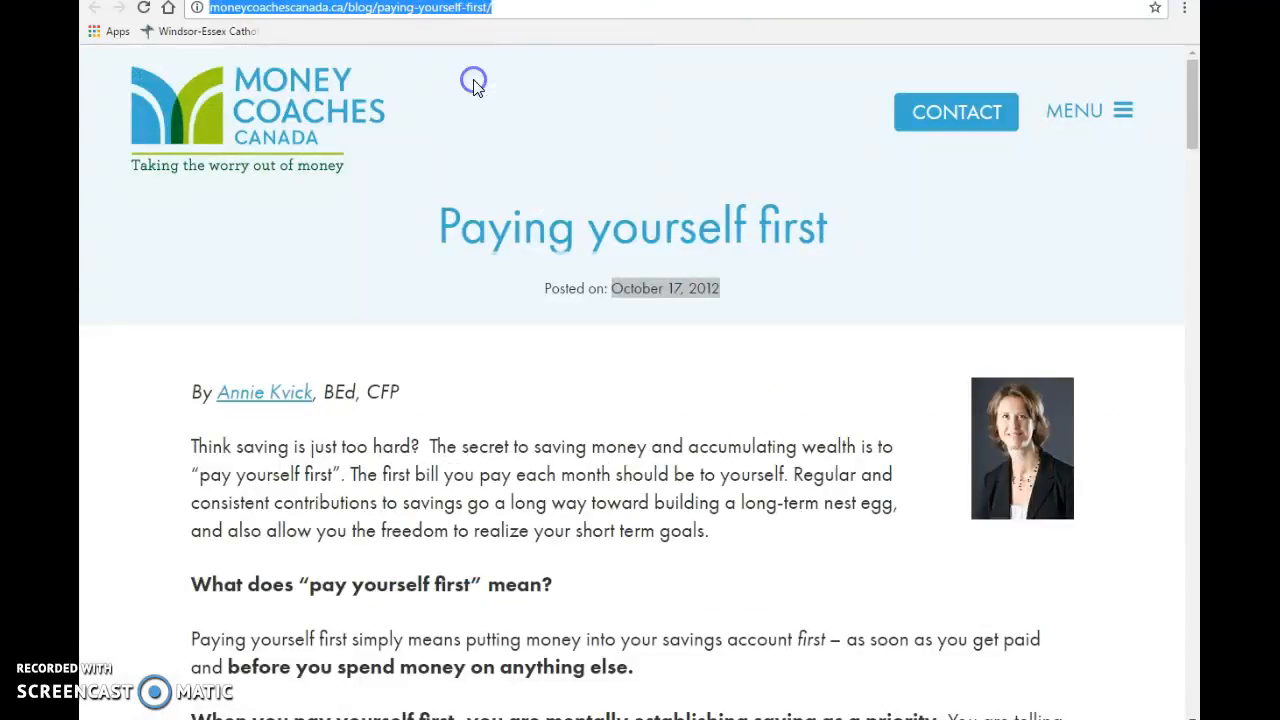